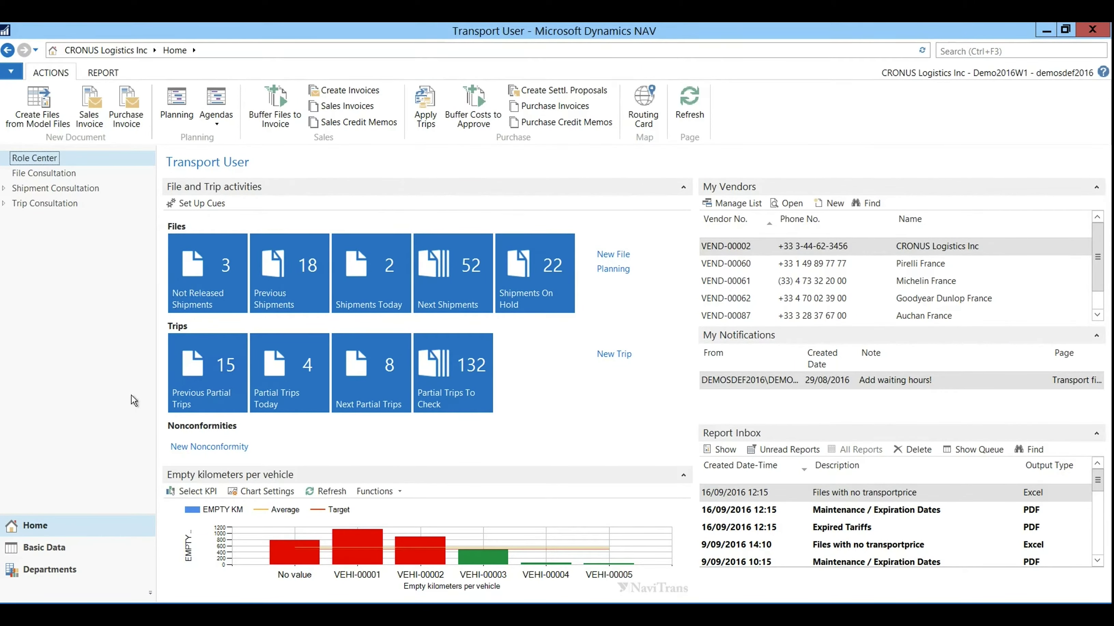
- Open the Nonconformities list under NaviTrans Transport & Forwarding, showing NONCONF-0001 and NONCONF-0002
{"action": "left_click", "coordinate": [77, 579]}
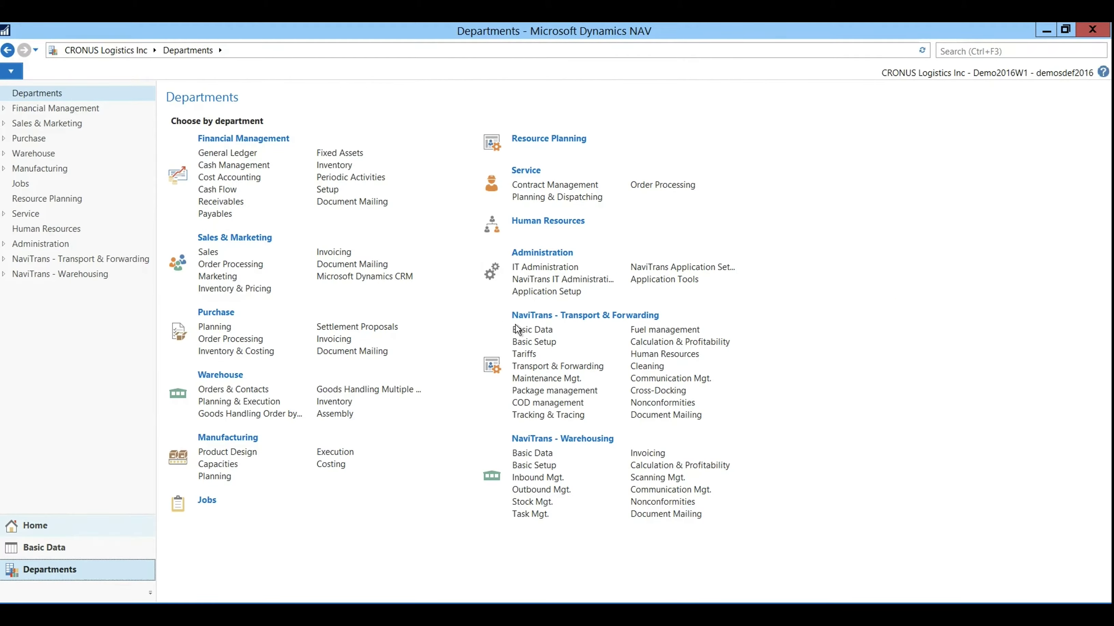
{"action": "left_click", "coordinate": [685, 412]}
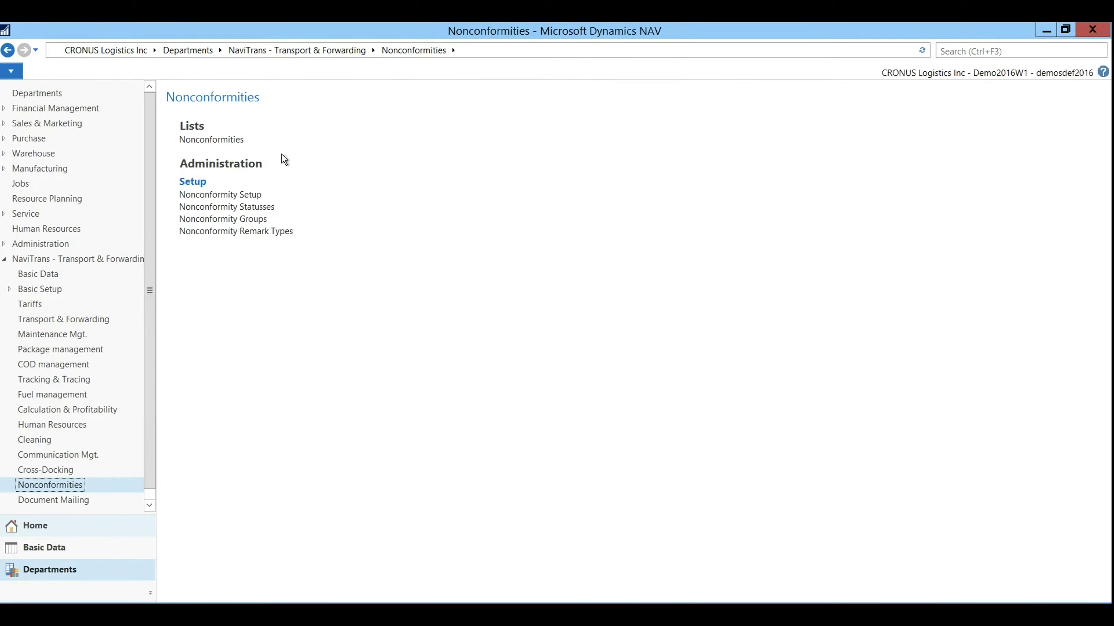
{"action": "left_click", "coordinate": [243, 148]}
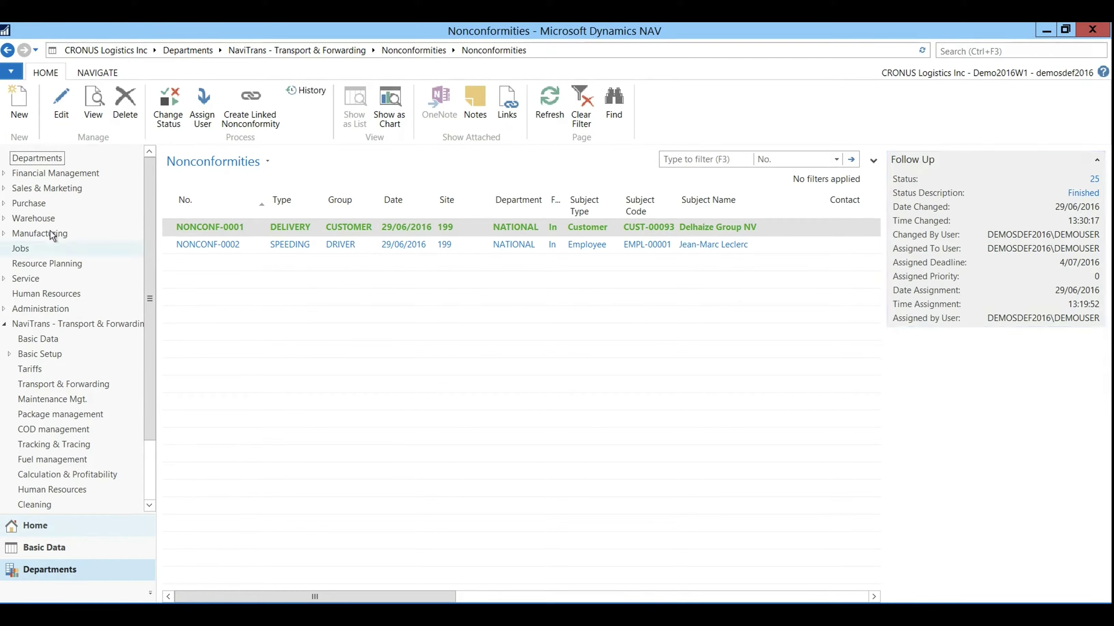
- Create a new nonconformity with the default number and date, Site 199 and Department INT
{"action": "left_click", "coordinate": [20, 103]}
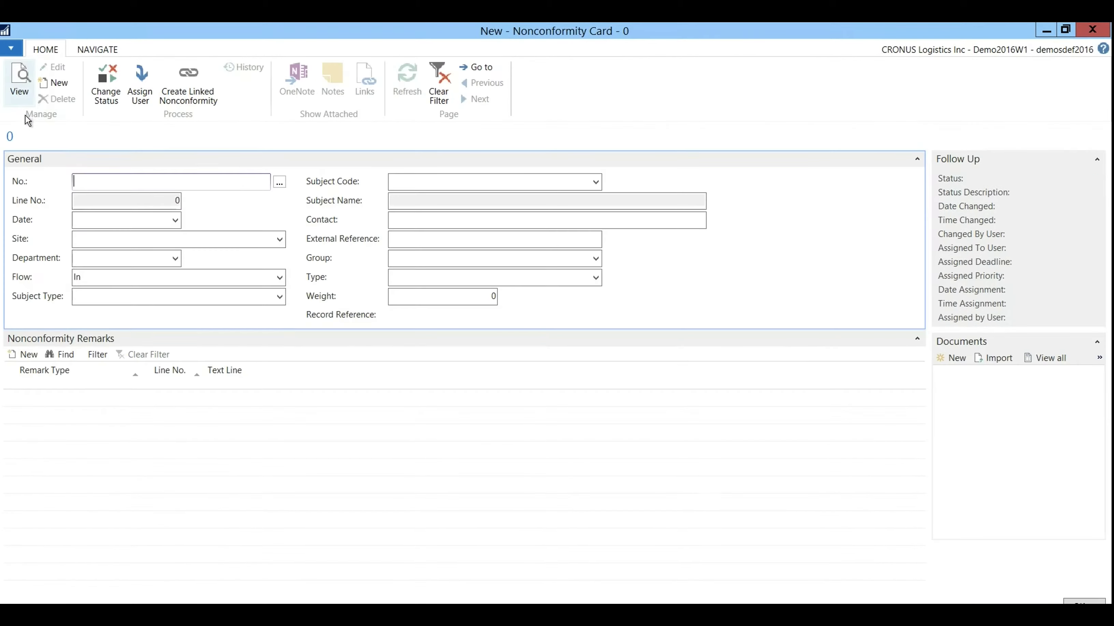
{"action": "key", "text": "Return"}
{"action": "key", "text": "Tab"}
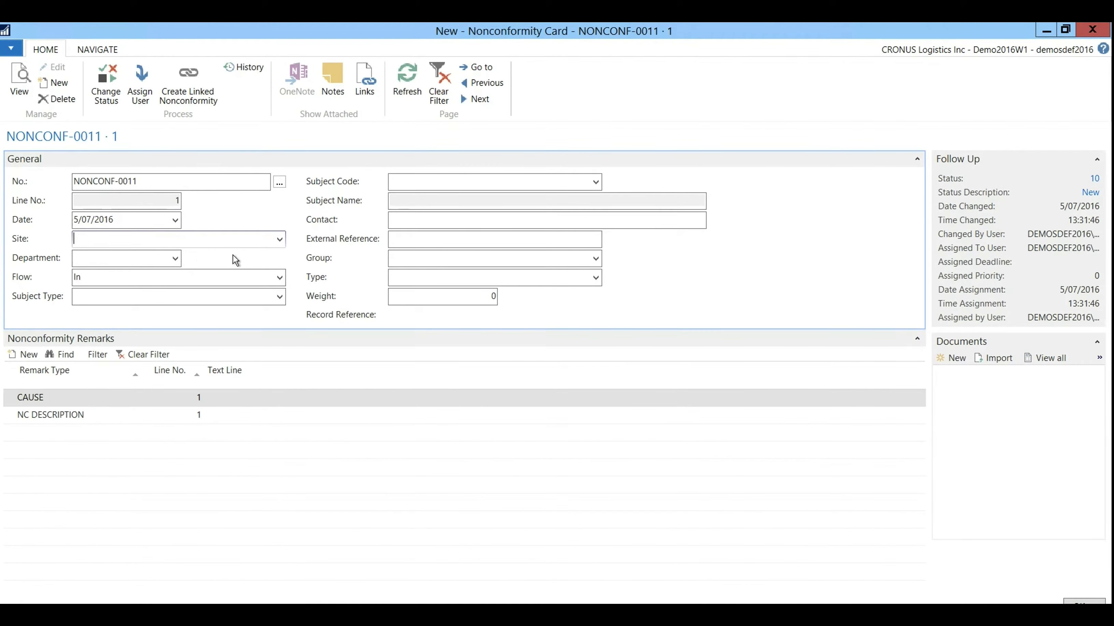
{"action": "left_click", "coordinate": [280, 240]}
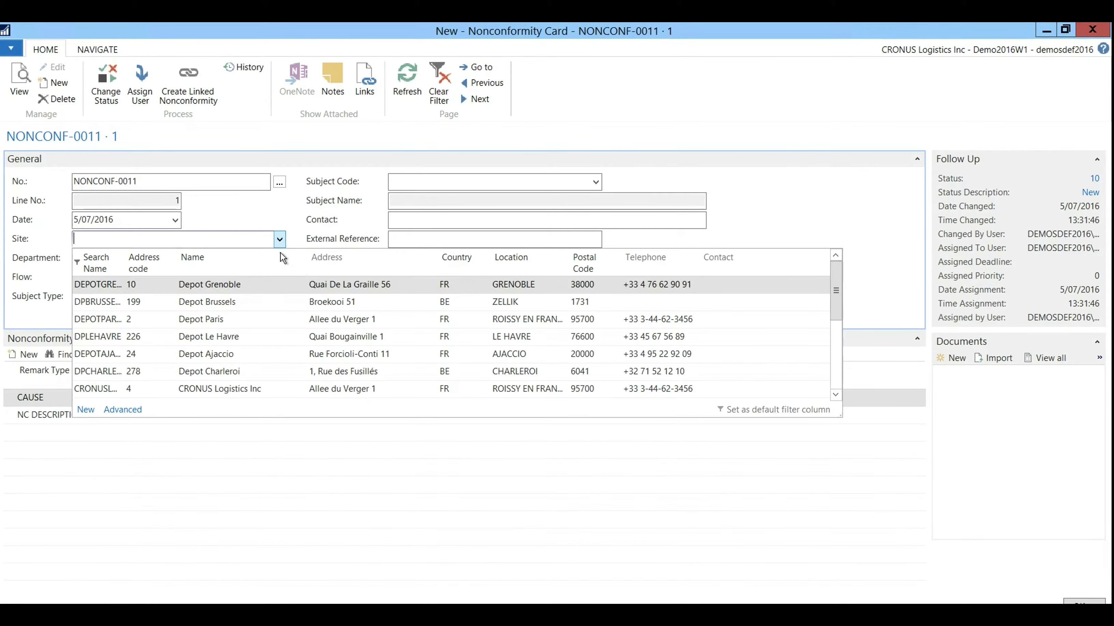
{"action": "left_click", "coordinate": [223, 307]}
{"action": "key", "text": "Tab"}
{"action": "type", "text": "int"}
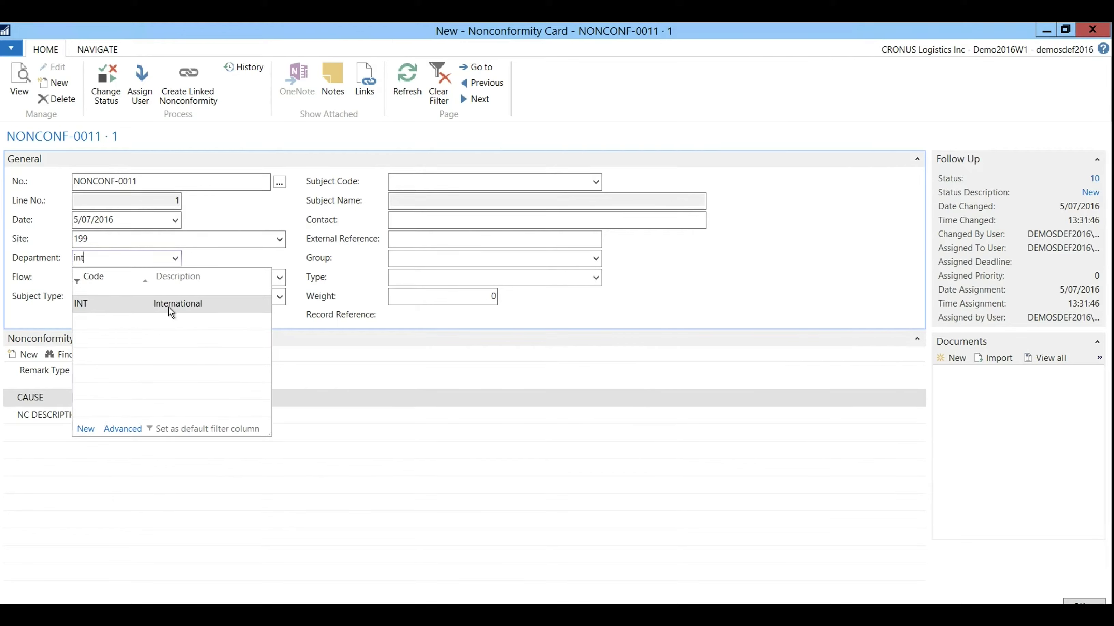
{"action": "left_click", "coordinate": [176, 312]}
{"action": "key", "text": "Tab"}
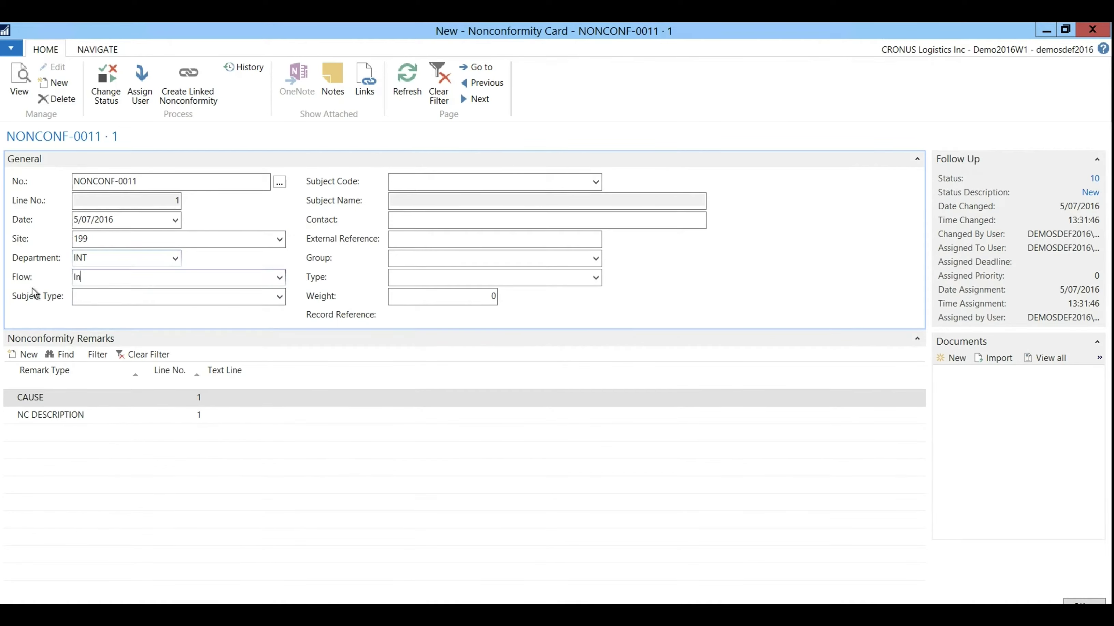
- Keep Flow In and set the subject to Customer CUST-00070 Auchan France
{"action": "left_click", "coordinate": [285, 284]}
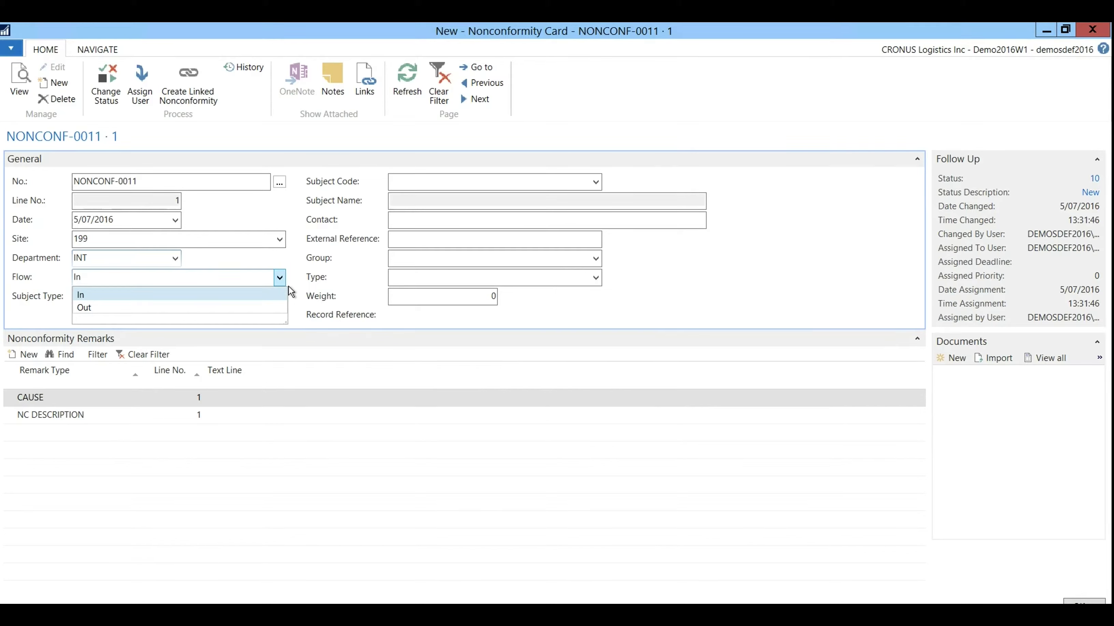
{"action": "left_click", "coordinate": [288, 287]}
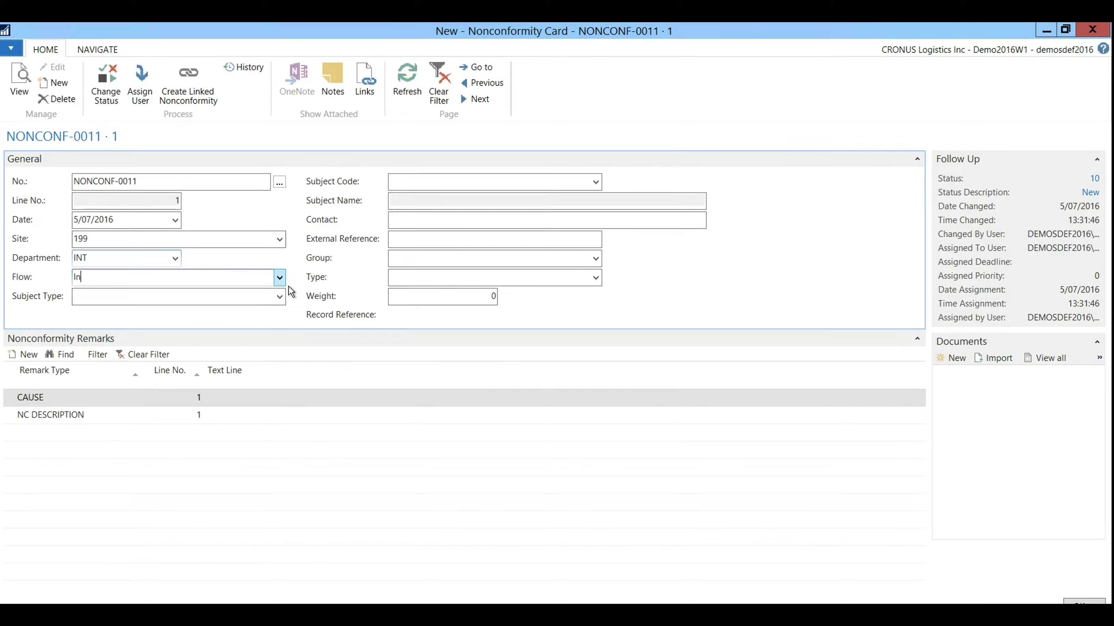
{"action": "left_click", "coordinate": [289, 306]}
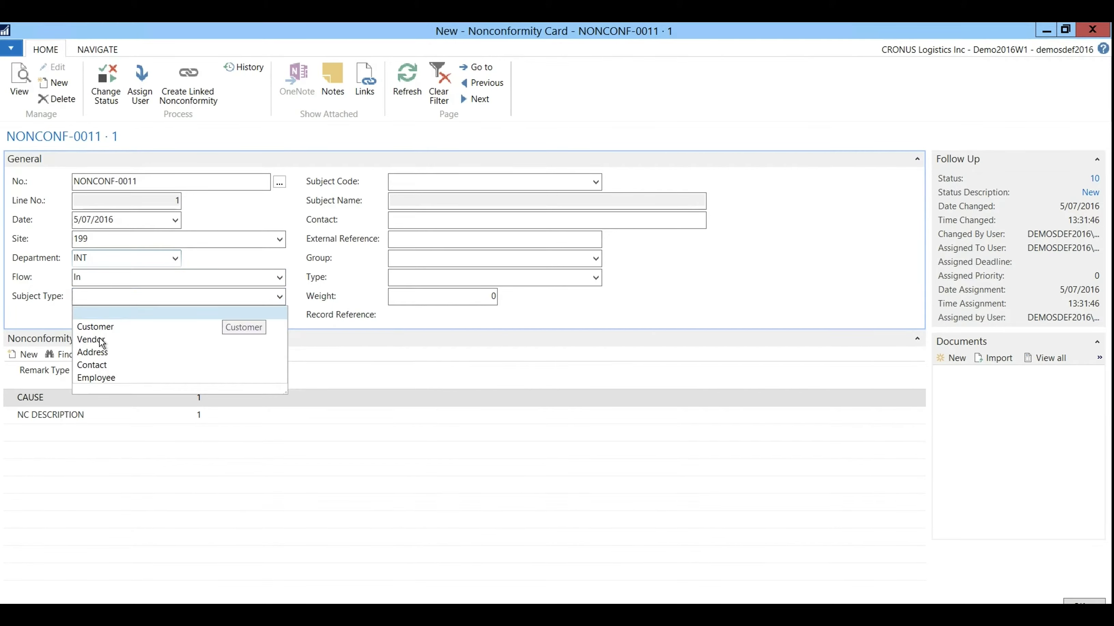
{"action": "left_click", "coordinate": [96, 327]}
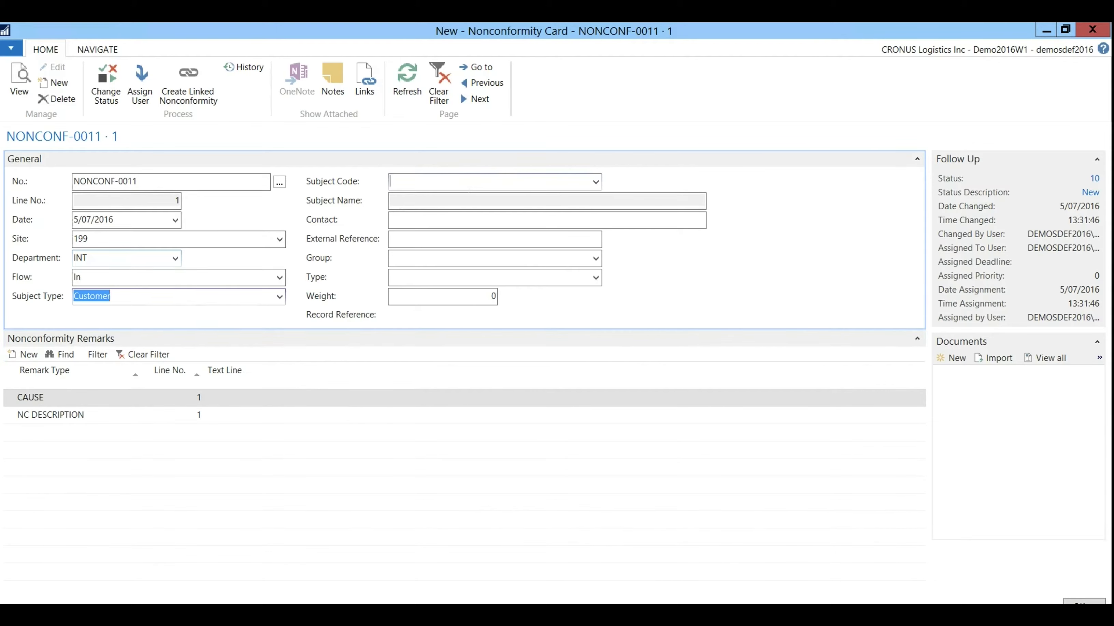
{"action": "left_click", "coordinate": [596, 182]}
{"action": "type", "text": "au"}
{"action": "key", "text": "Return"}
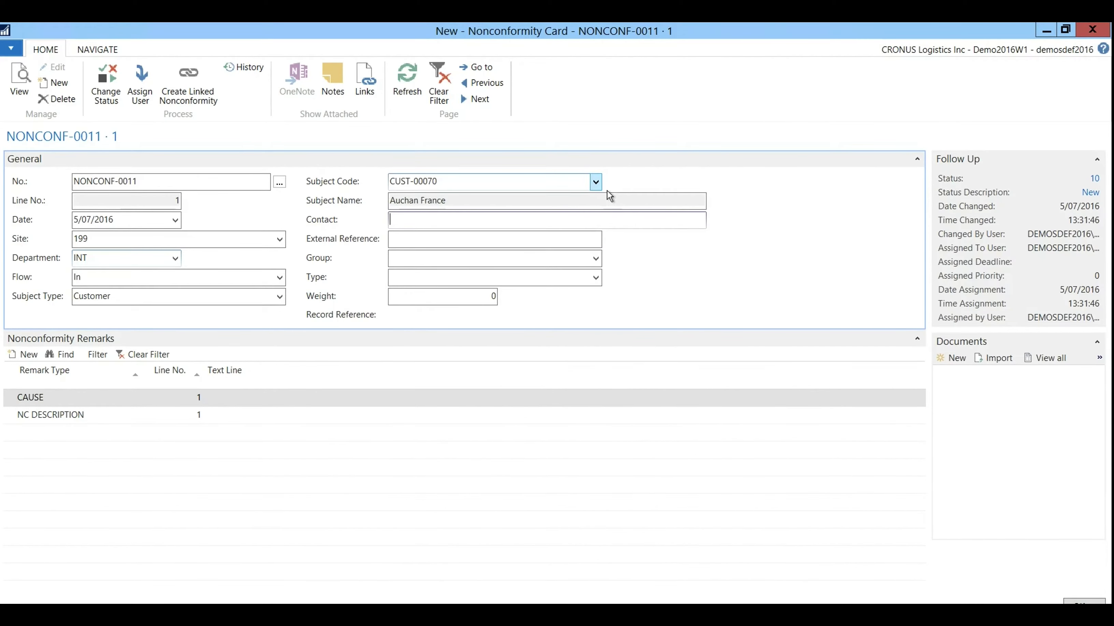
- Enter external reference AU-479856, Group CUSTOMER and Type DELIVERY, leaving Weight at -10
{"action": "left_click", "coordinate": [562, 241]}
{"action": "type", "text": "AU-479856"}
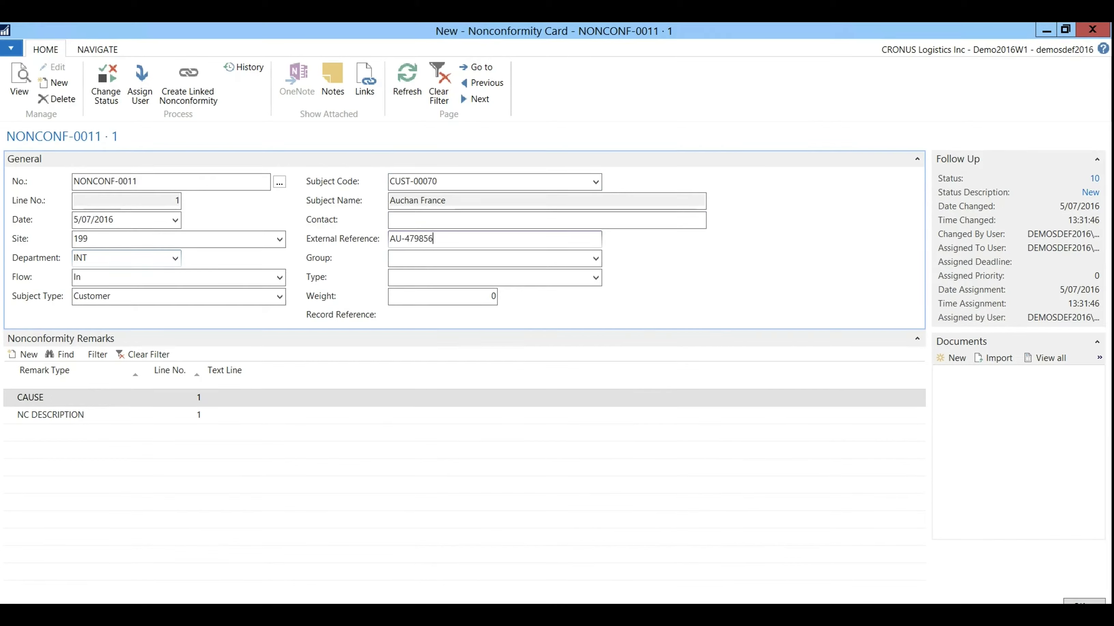
{"action": "left_click", "coordinate": [606, 266]}
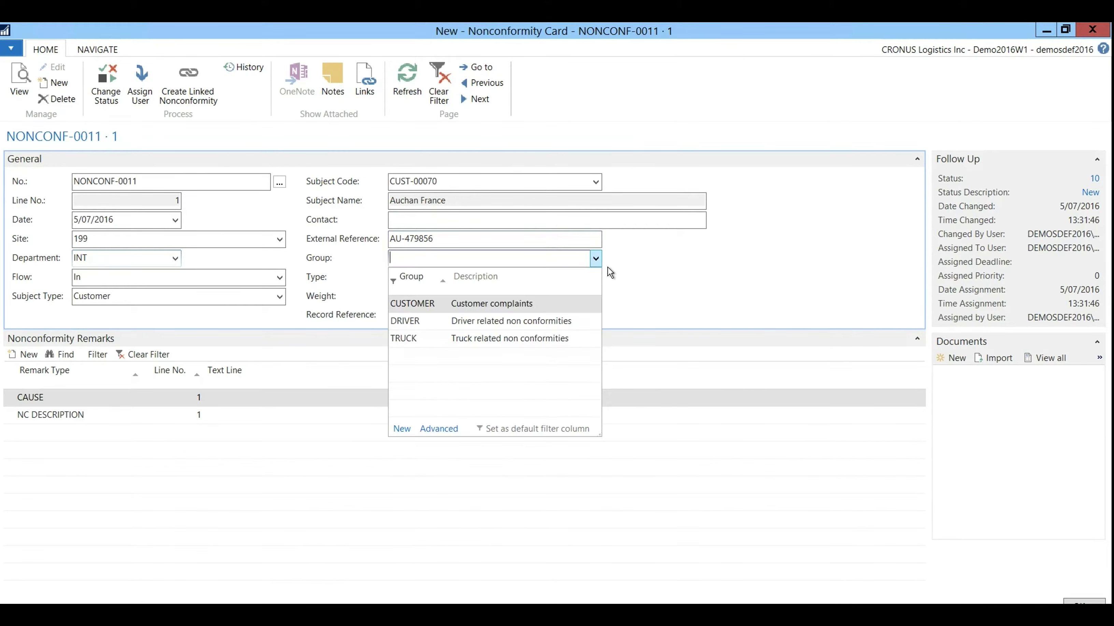
{"action": "left_click", "coordinate": [514, 310]}
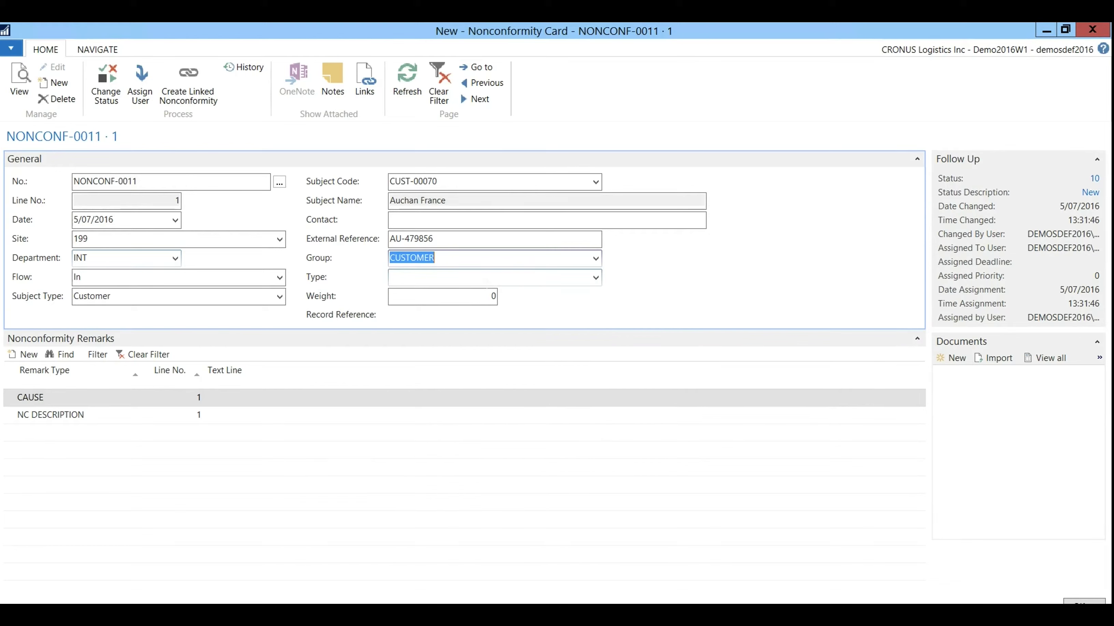
{"action": "left_click", "coordinate": [389, 277]}
{"action": "left_click", "coordinate": [602, 286]}
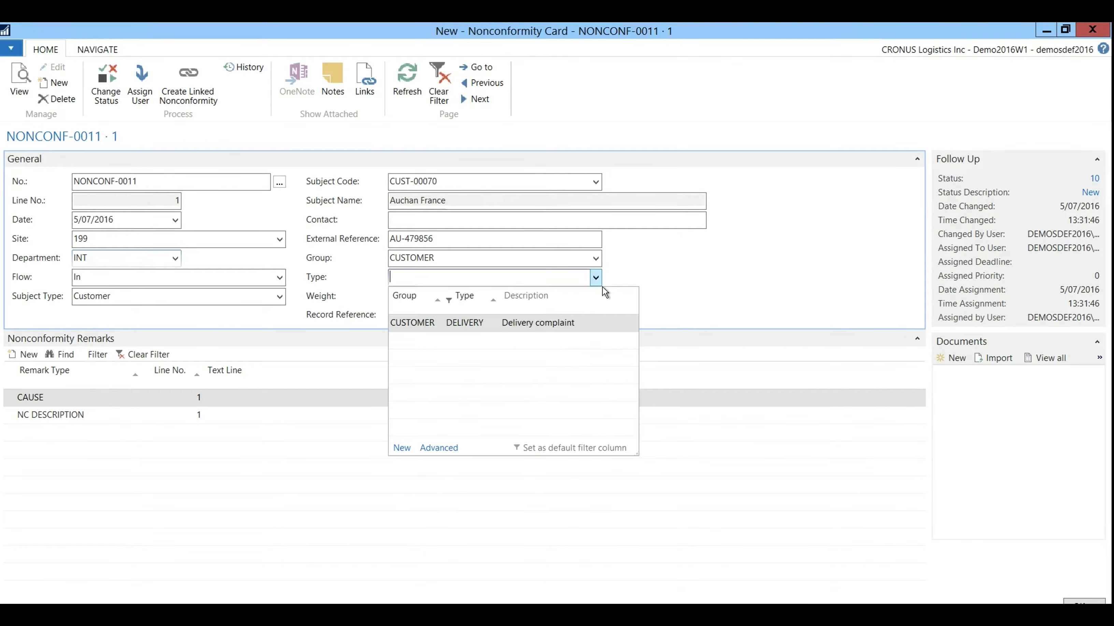
{"action": "left_click", "coordinate": [545, 331]}
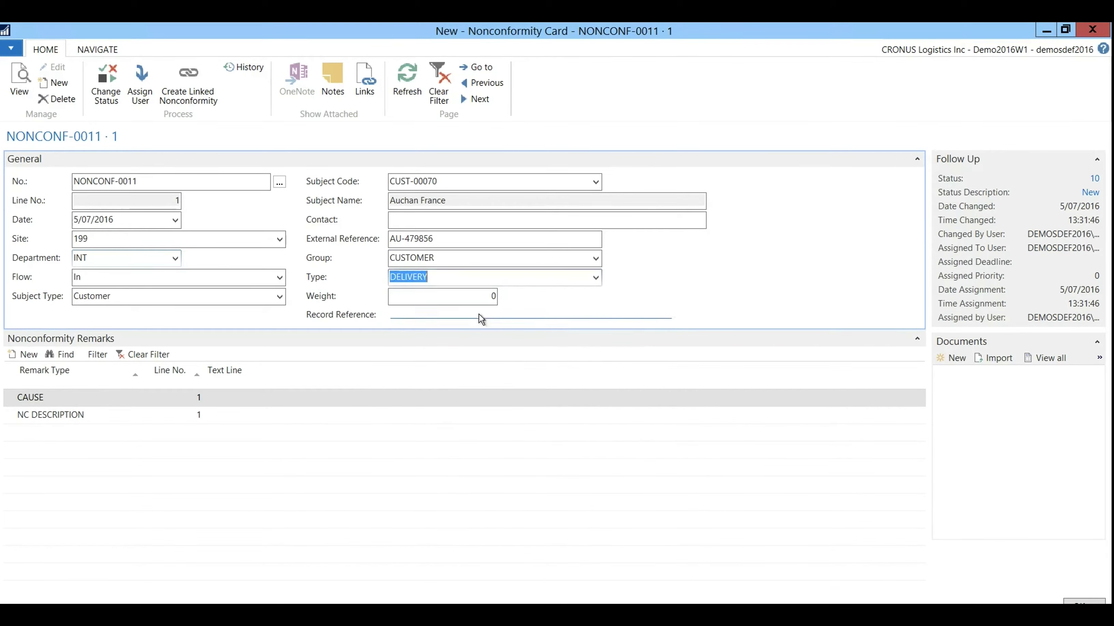
{"action": "left_click", "coordinate": [483, 296]}
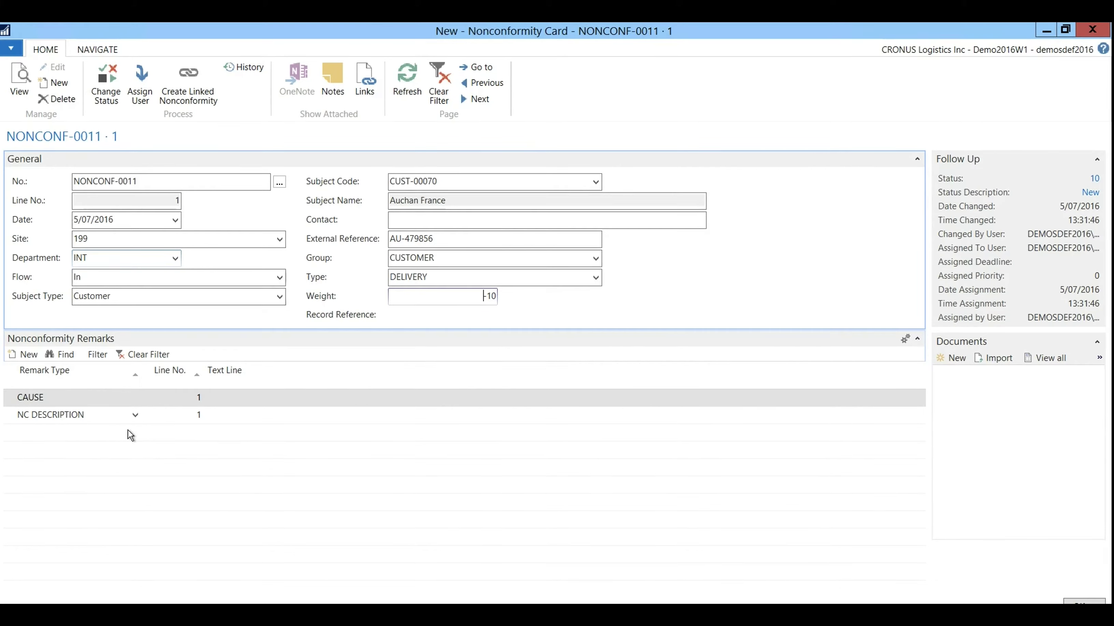
- Add remarks CAUSE 'Traffic jam' and NC DESCRIPTION 'Delivery too late', discarding the extra empty line
{"action": "left_click", "coordinate": [254, 403]}
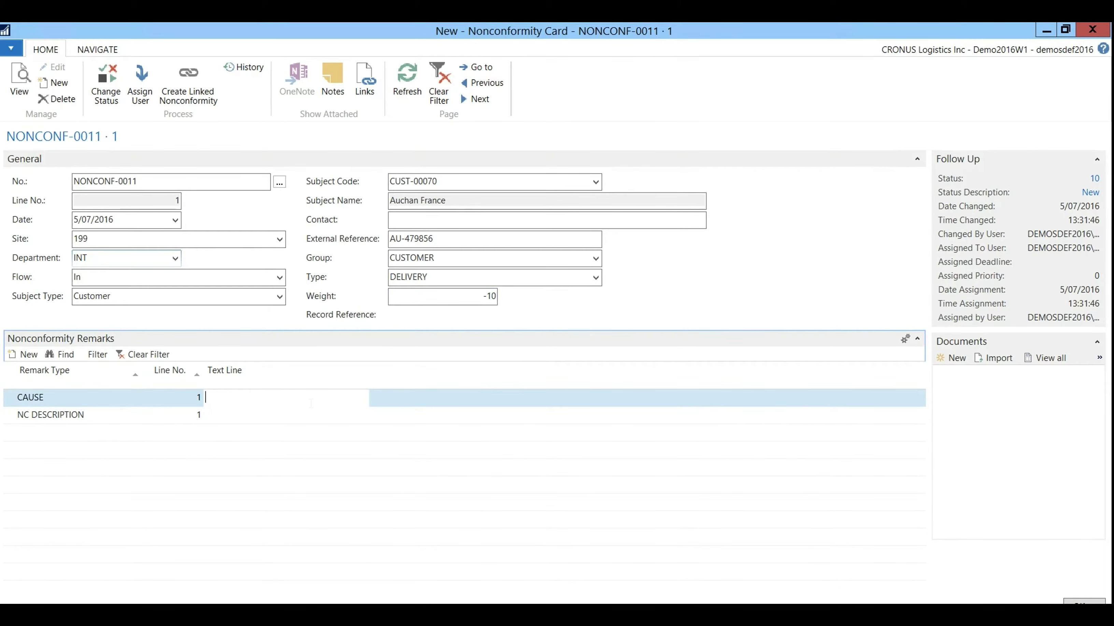
{"action": "type", "text": "Traffic jam"}
{"action": "key", "text": "Down"}
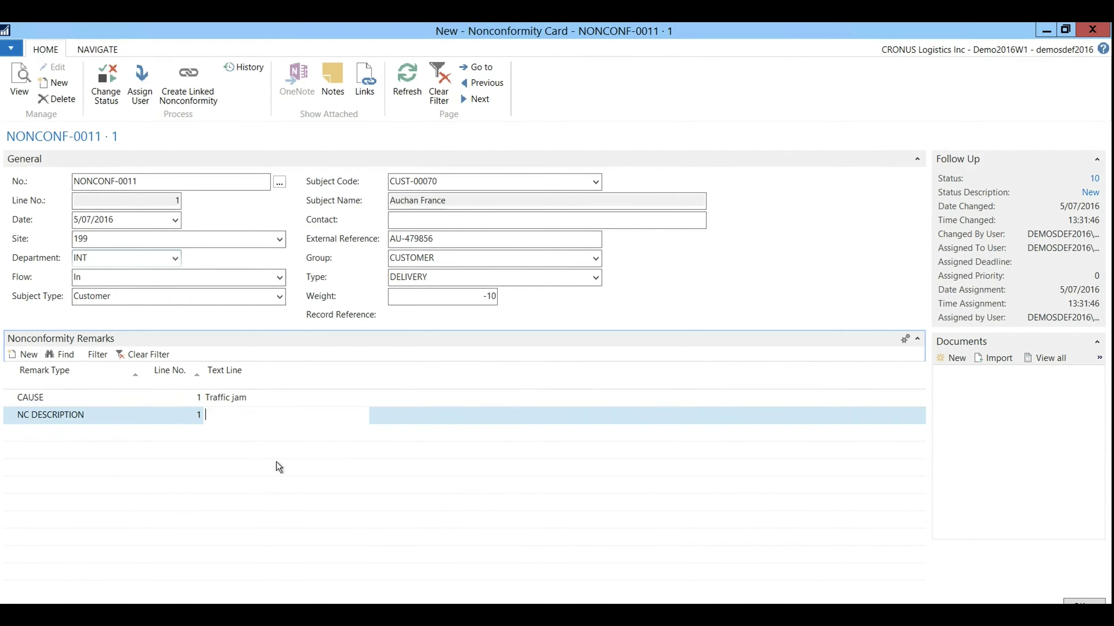
{"action": "type", "text": "Delivery too late"}
{"action": "left_click", "coordinate": [89, 439]}
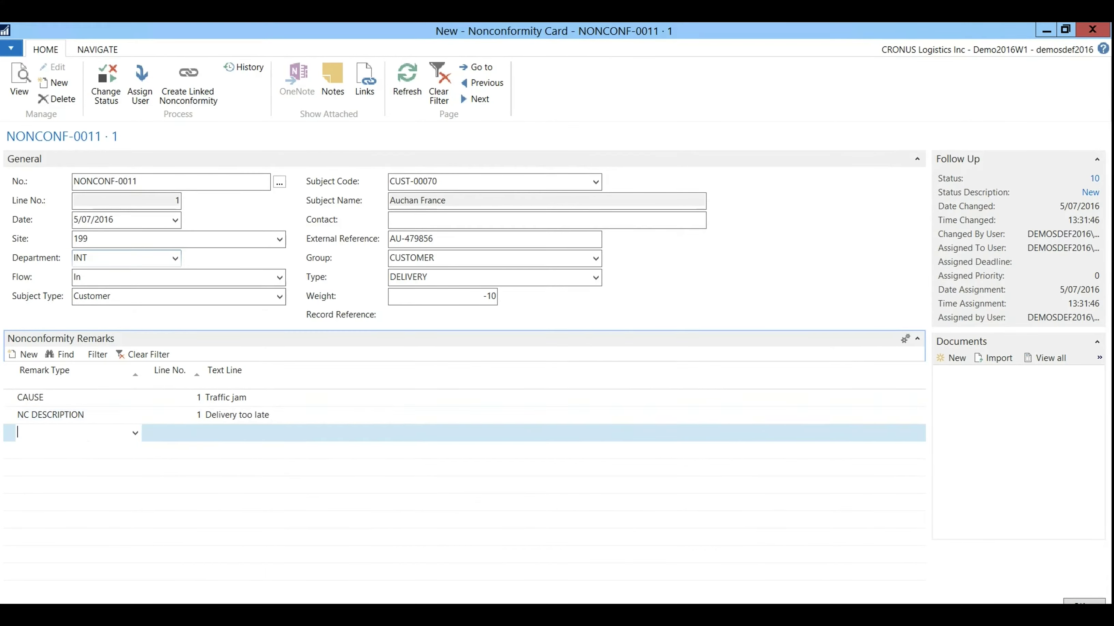
{"action": "left_click", "coordinate": [140, 437]}
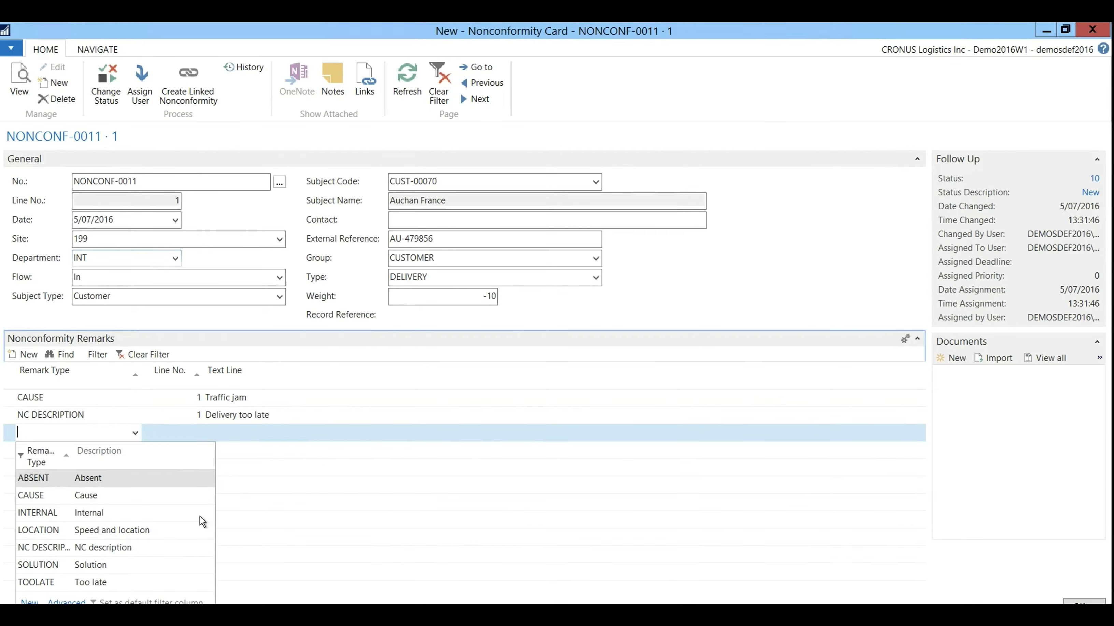
{"action": "key", "text": "Escape"}
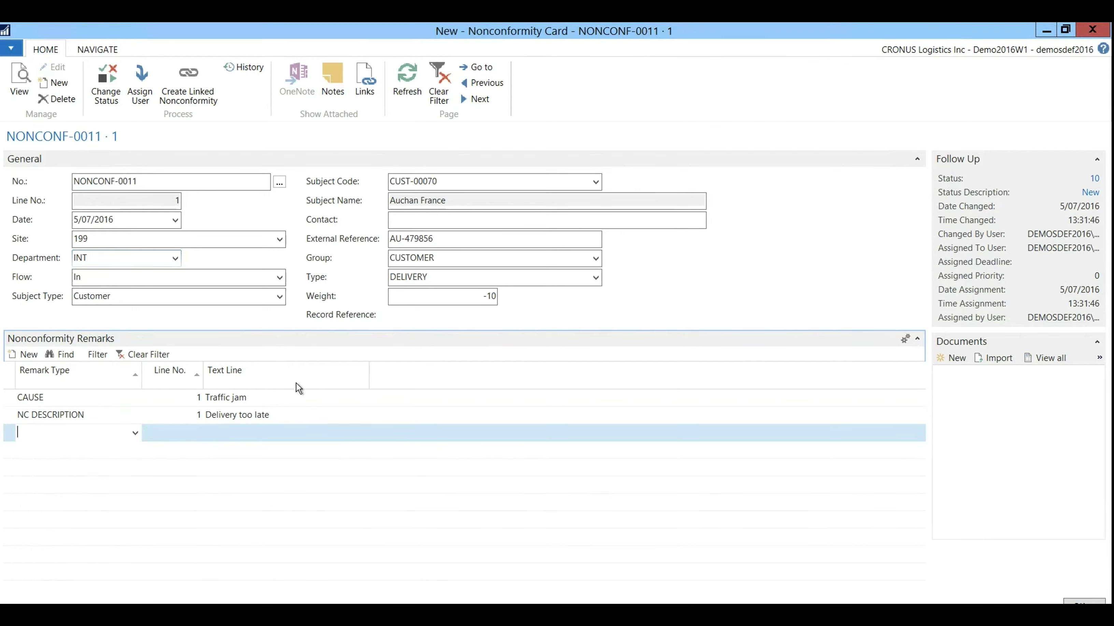
- Assign the nonconformity to the second demo user with deadline 8/07/2016, priority 10 and notification on
{"action": "left_click", "coordinate": [285, 399]}
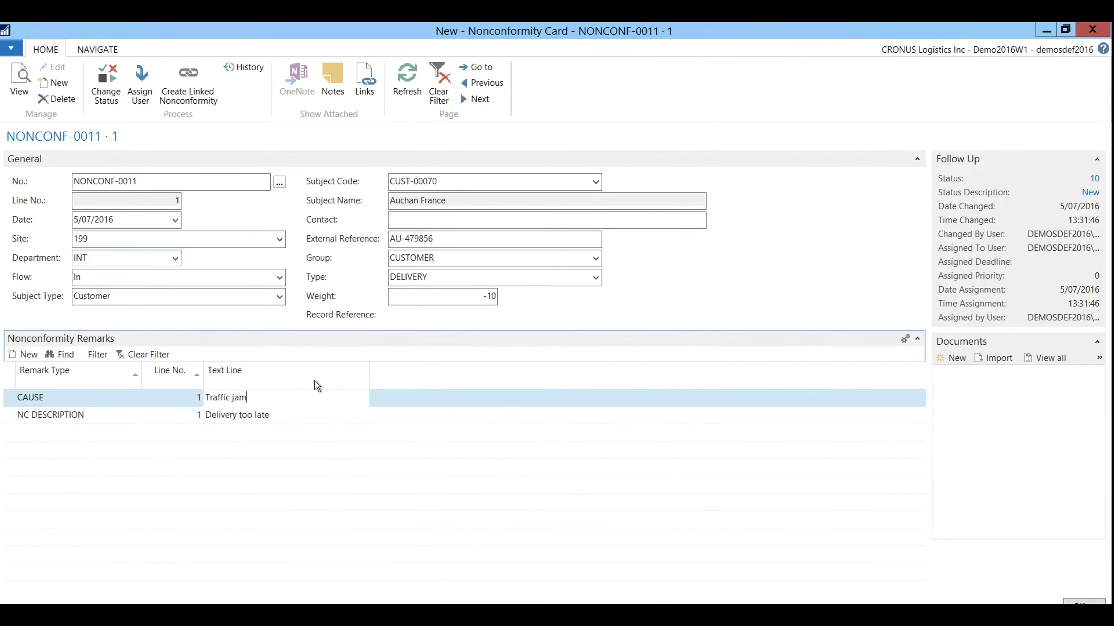
{"action": "left_click", "coordinate": [149, 100]}
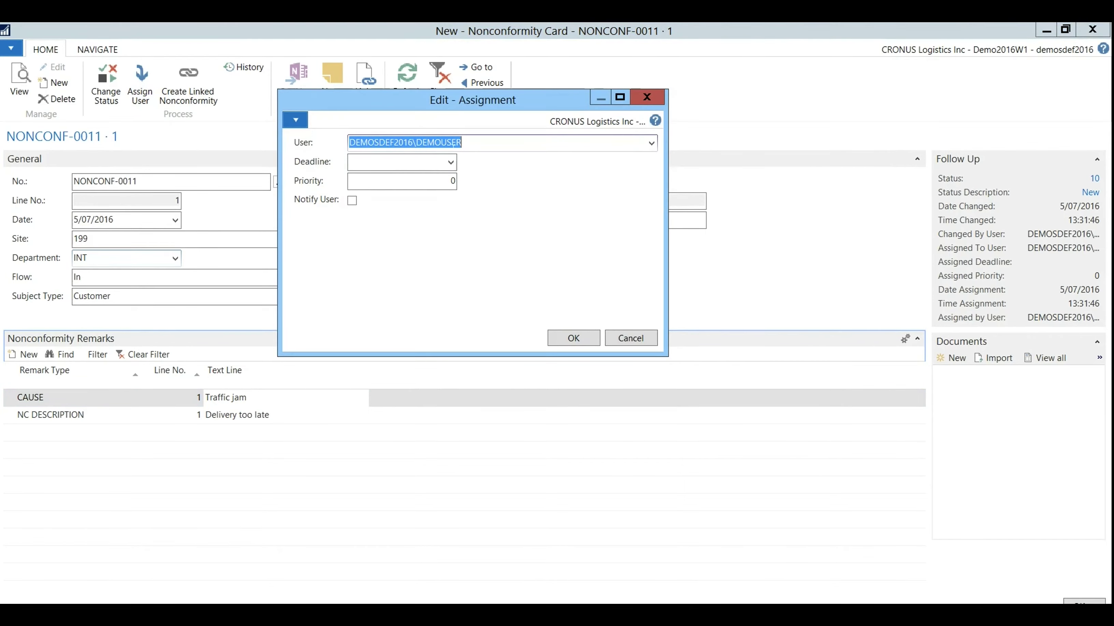
{"action": "left_click", "coordinate": [651, 143]}
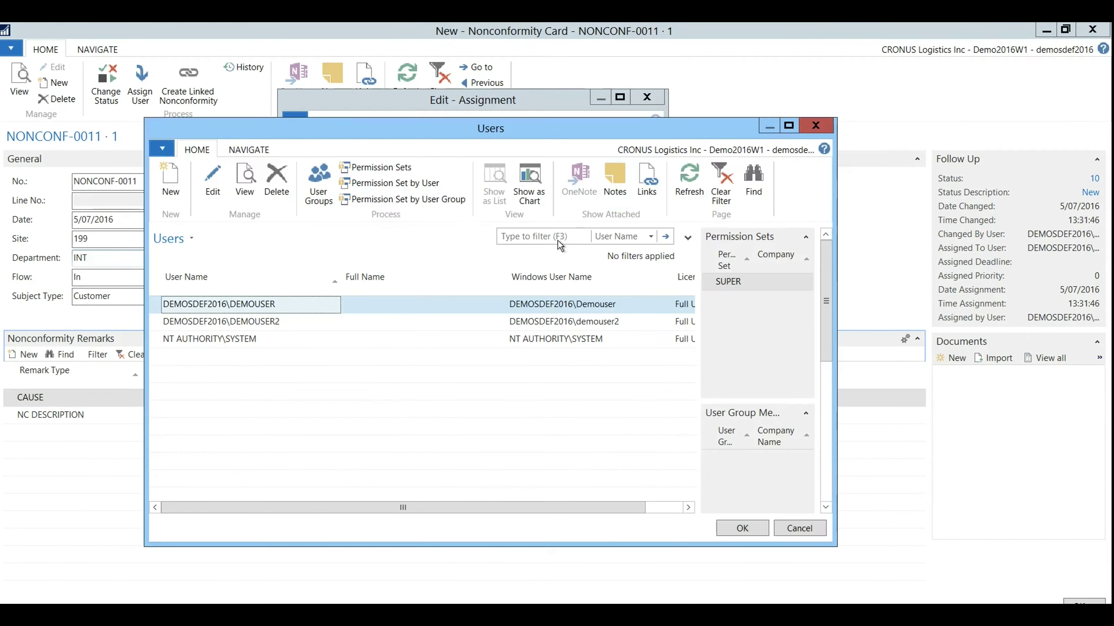
{"action": "double_click", "coordinate": [263, 329]}
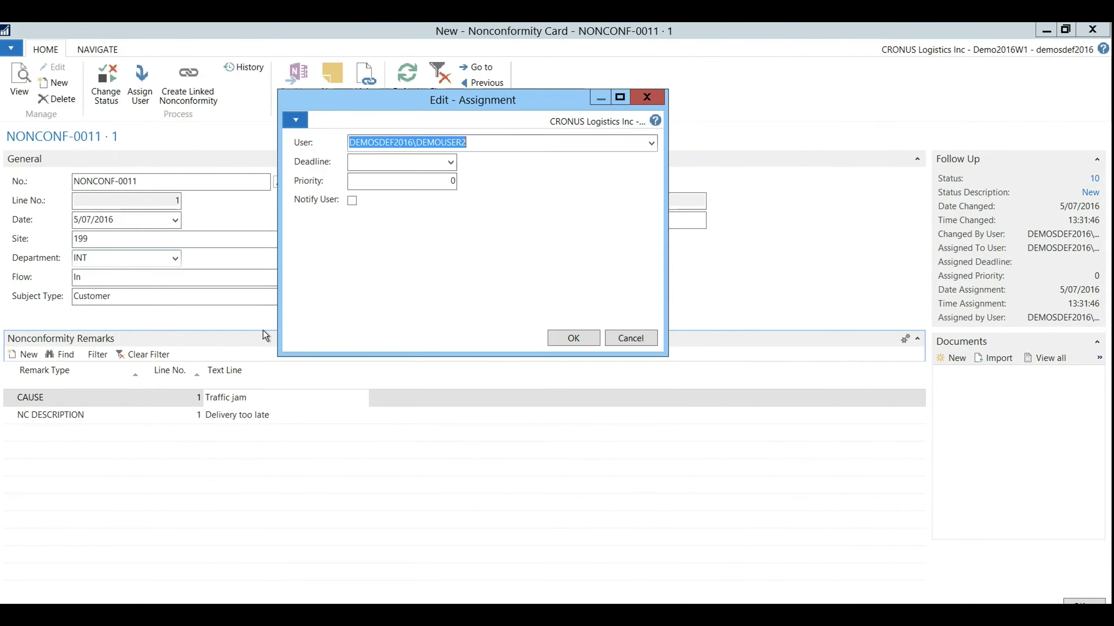
{"action": "key", "text": "Tab"}
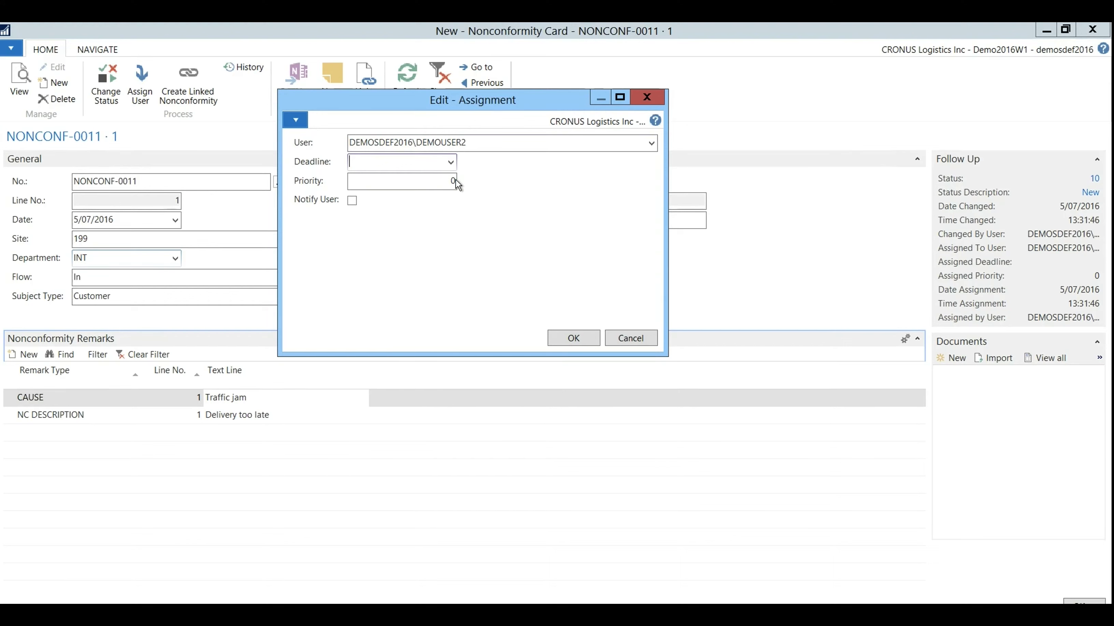
{"action": "type", "text": "0807"}
{"action": "key", "text": "Tab"}
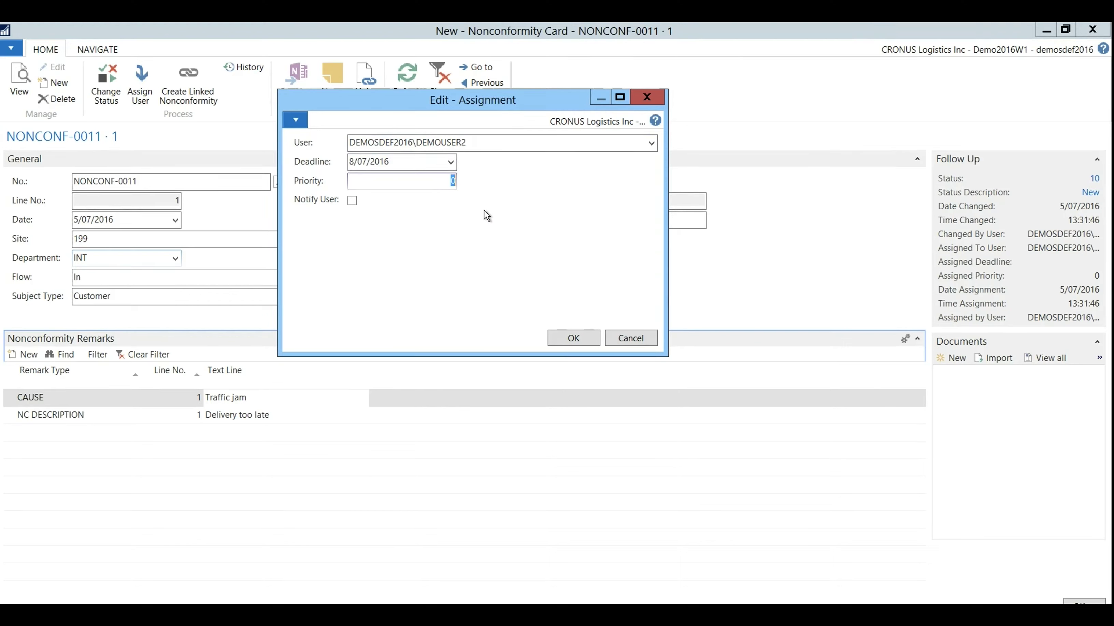
{"action": "type", "text": "10"}
{"action": "key", "text": "Tab"}
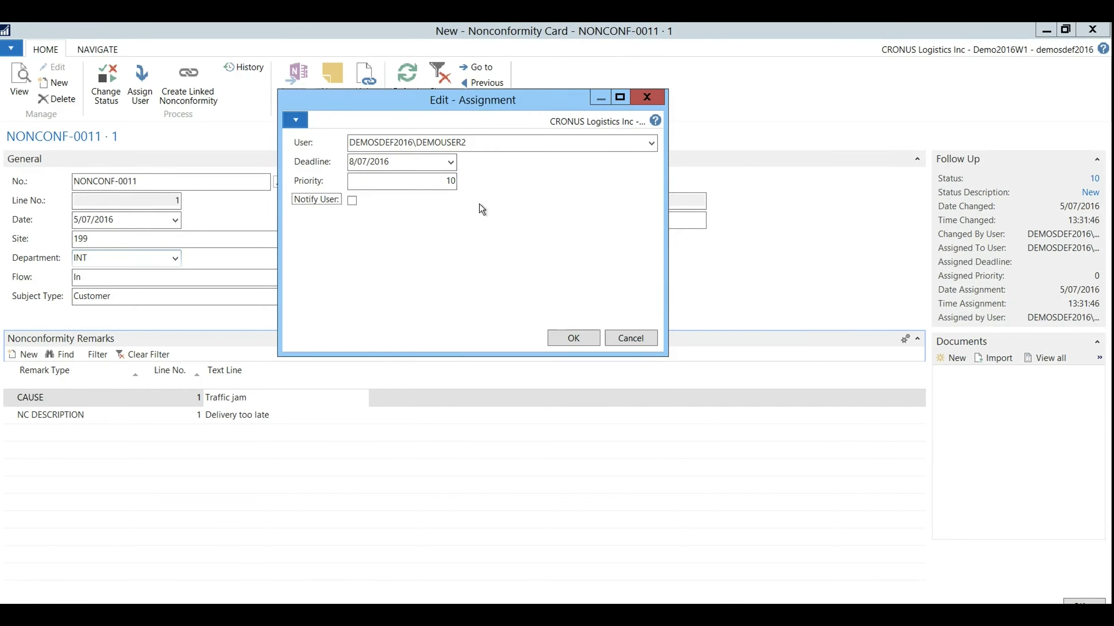
{"action": "left_click", "coordinate": [353, 202]}
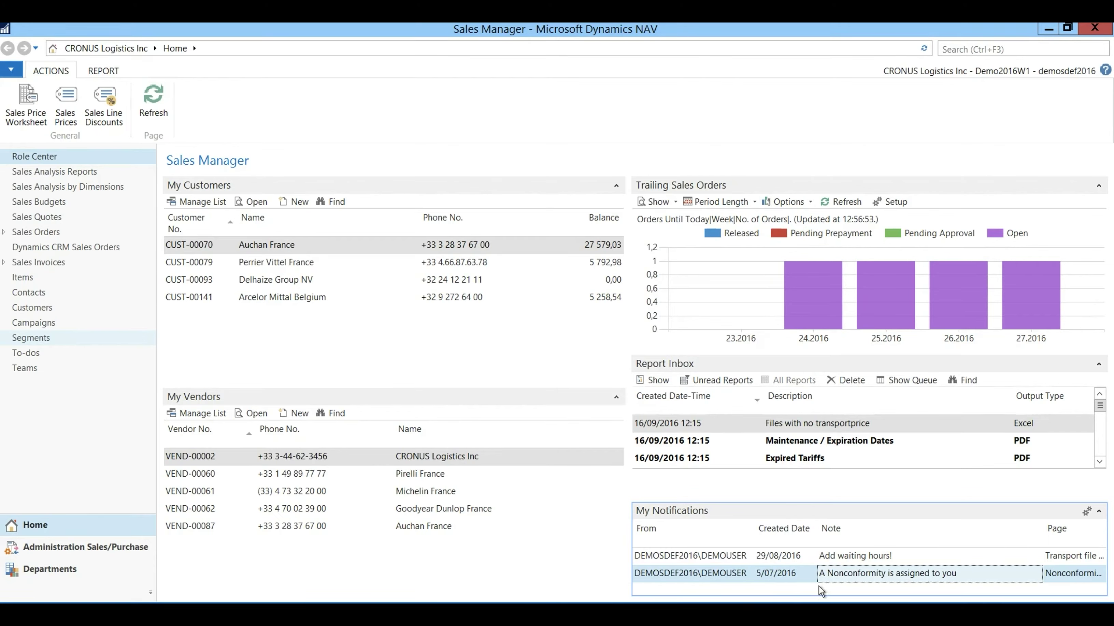
- Open NONCONF-0008 from the 'A Nonconformity is assigned to you' notification
{"action": "left_click", "coordinate": [849, 582]}
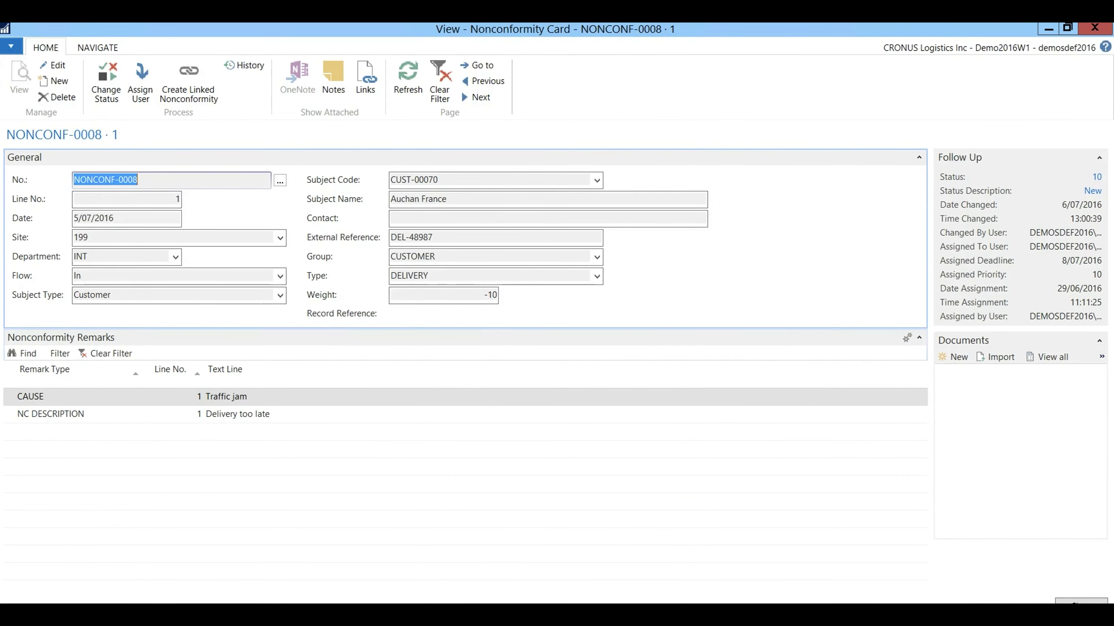
- Change NONCONF-0008's status to 12 Busy, confirming the change, and switch to the Outlook inbox
{"action": "left_click", "coordinate": [122, 96]}
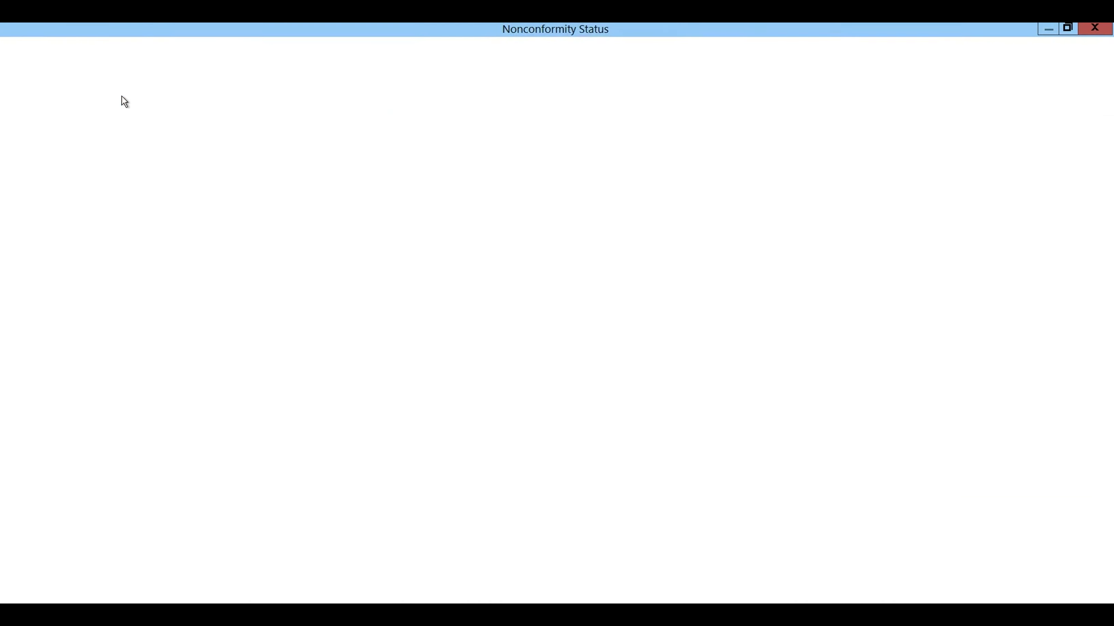
{"action": "left_click", "coordinate": [91, 227]}
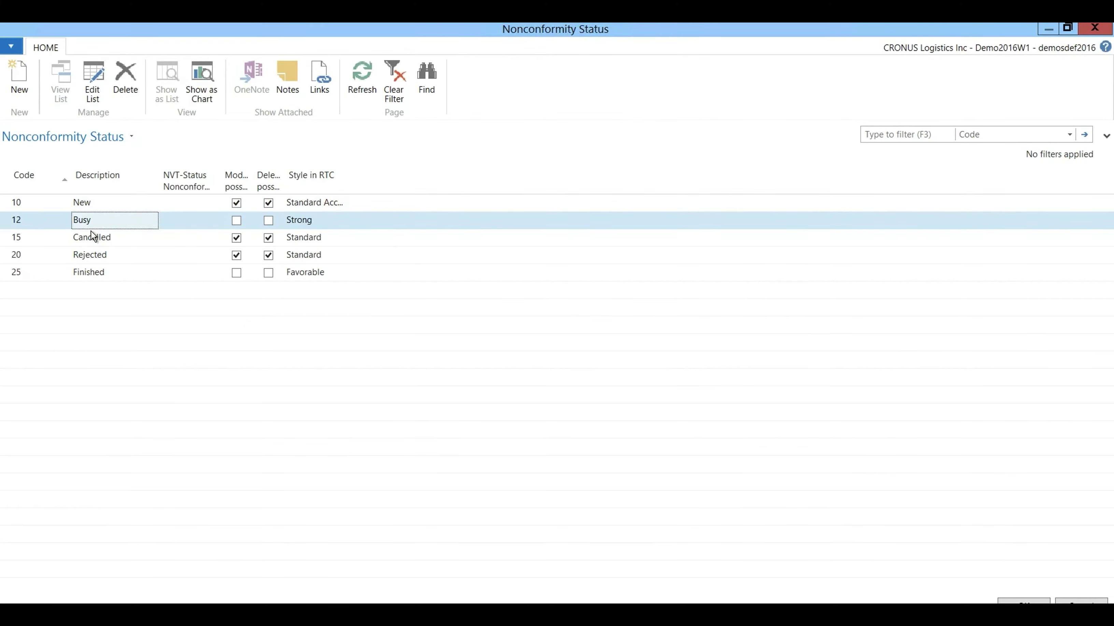
{"action": "double_click", "coordinate": [91, 226]}
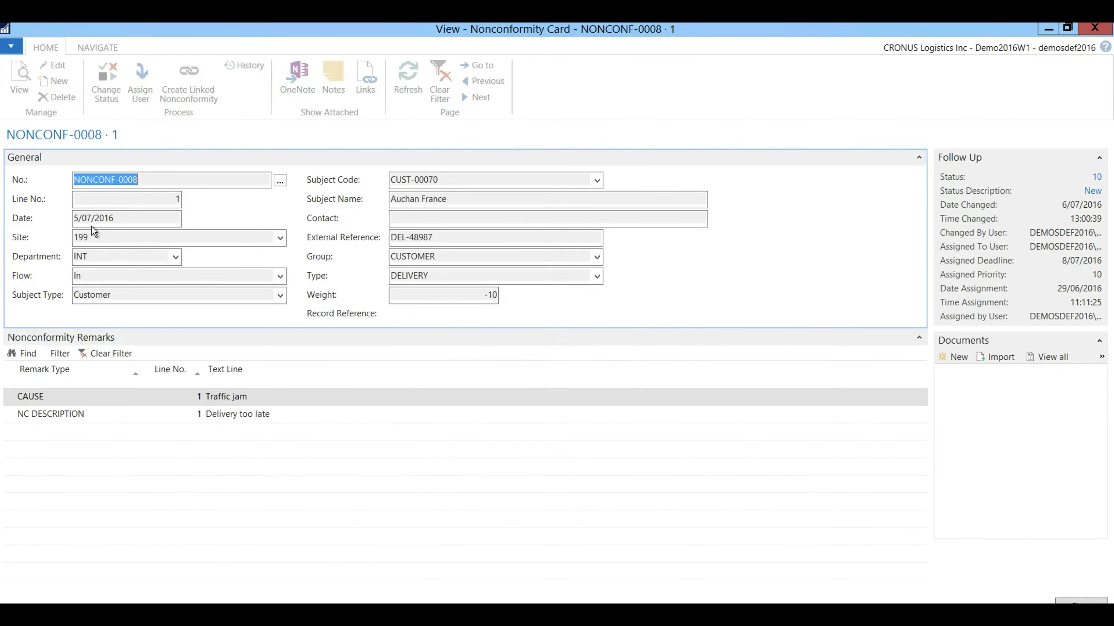
{"action": "left_click", "coordinate": [604, 349]}
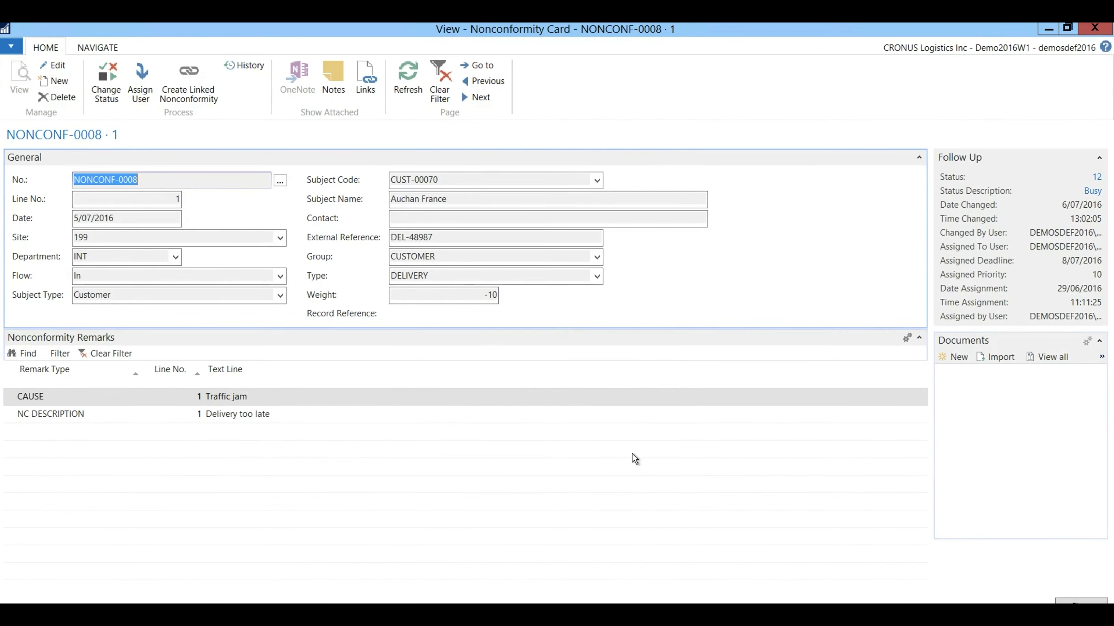
{"action": "key", "text": "alt+Tab"}
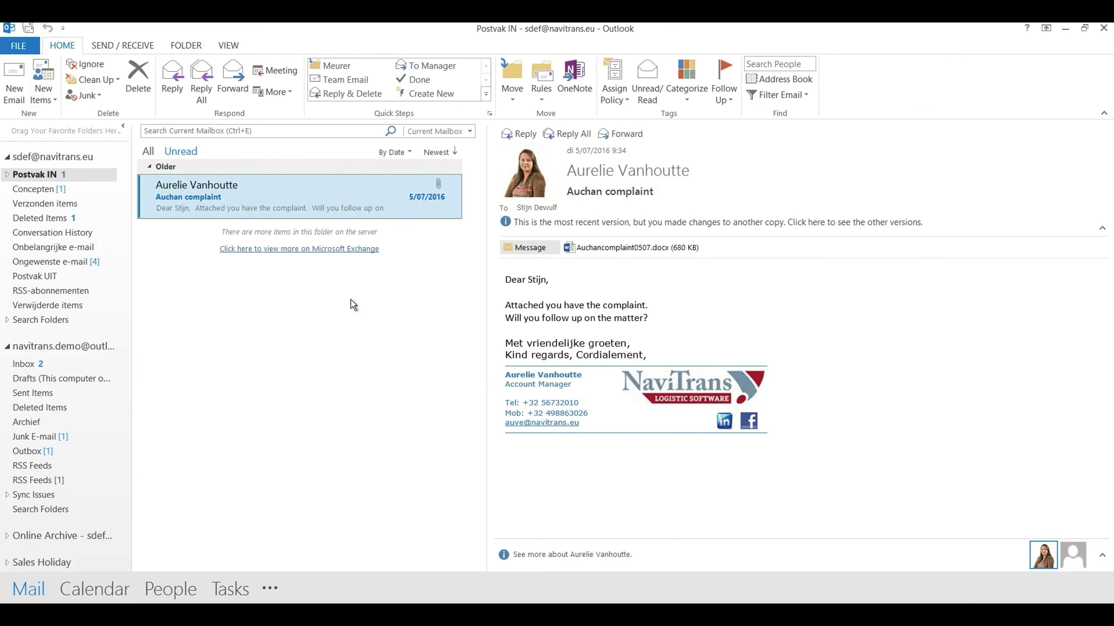
- Snap Outlook left and the card right, then drag the Auchan complaint email onto the card's Documents
{"action": "left_click", "coordinate": [231, 615]}
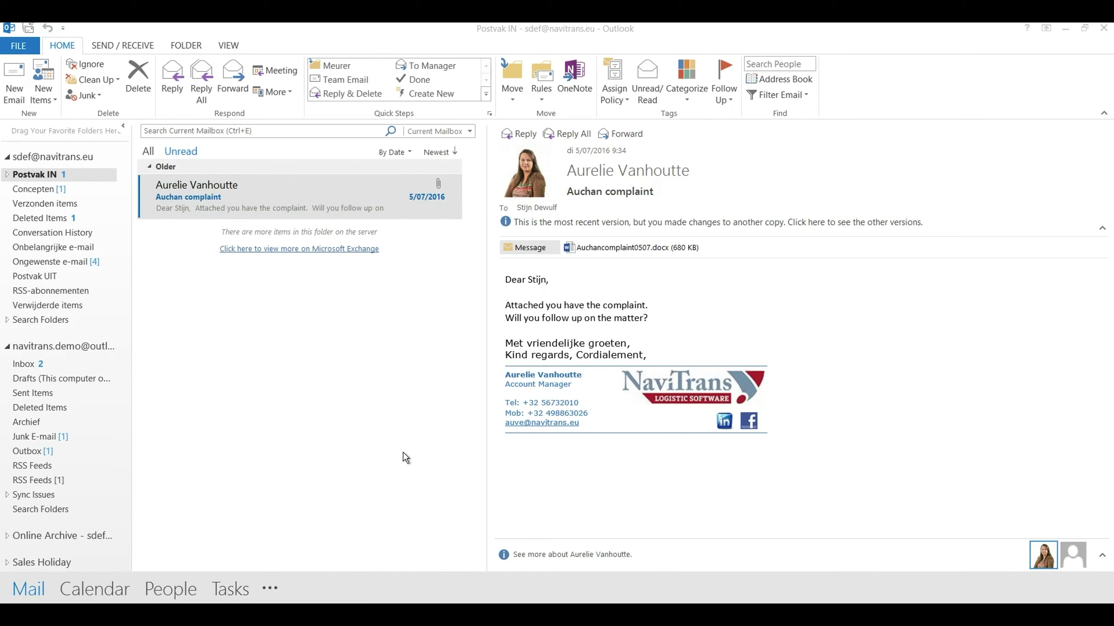
{"action": "key", "text": "super+Left"}
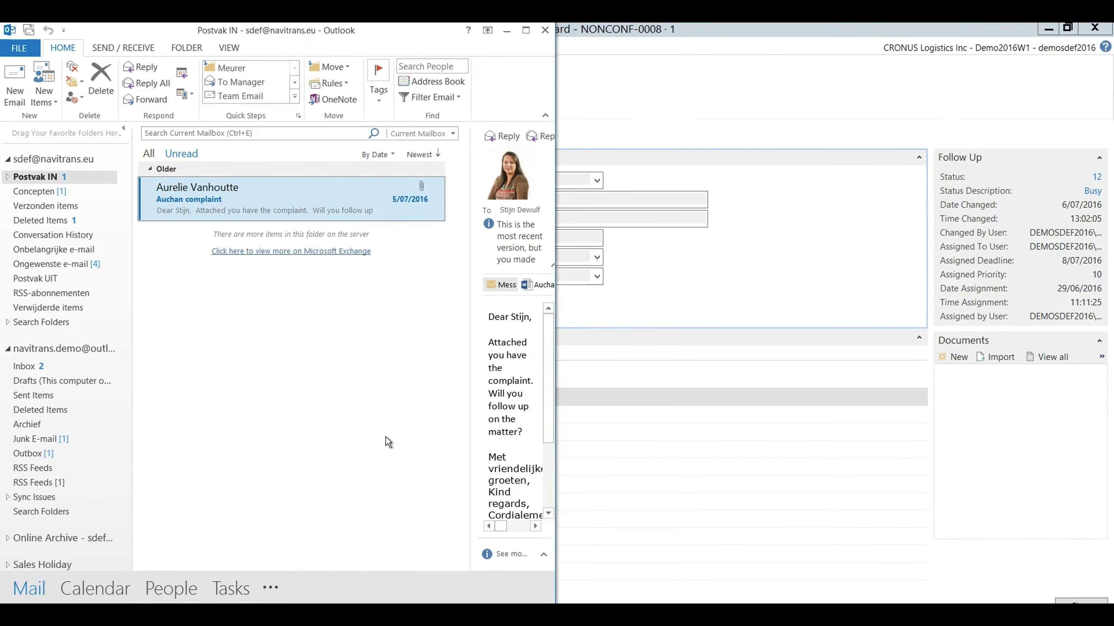
{"action": "mouse_move", "coordinate": [226, 614]}
{"action": "left_click", "coordinate": [291, 581]}
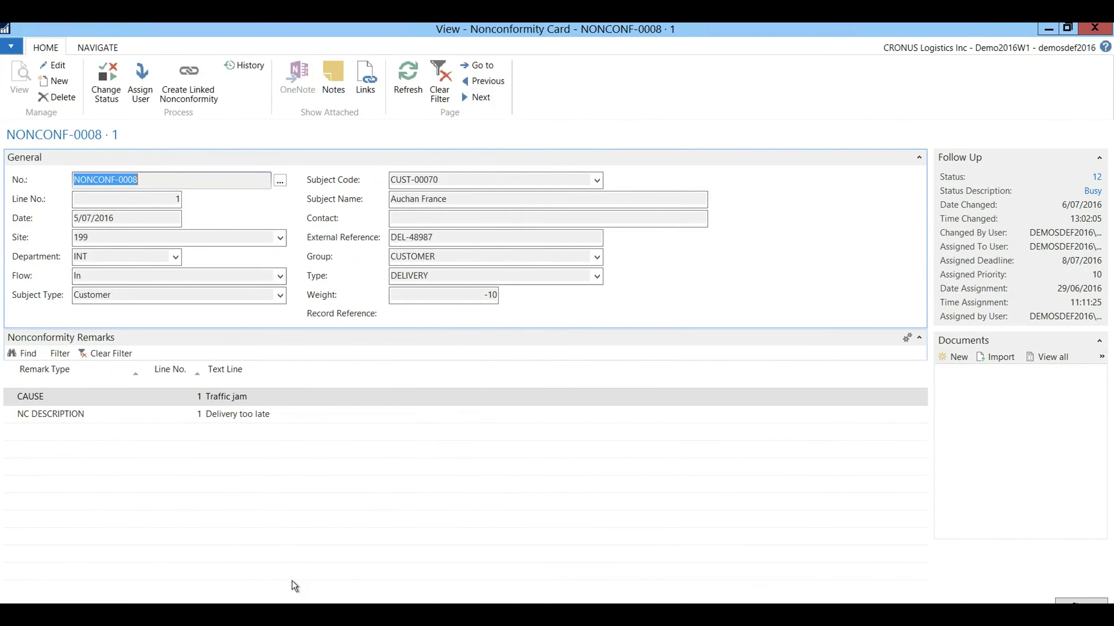
{"action": "key", "text": "super+Right"}
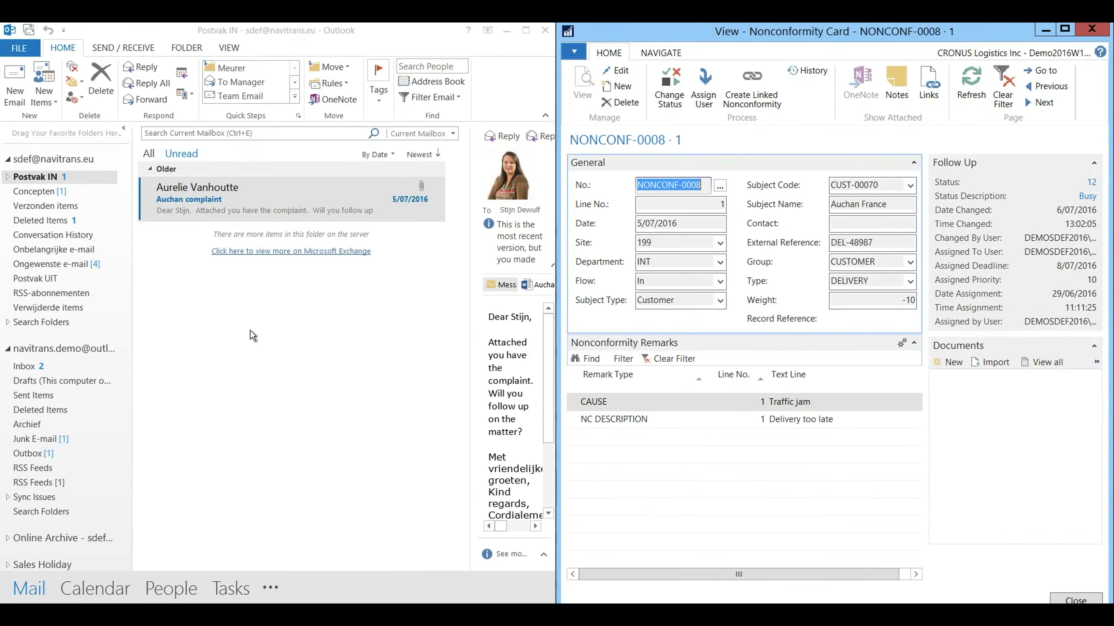
{"action": "left_click_drag", "start_coordinate": [189, 207], "coordinate": [985, 407]}
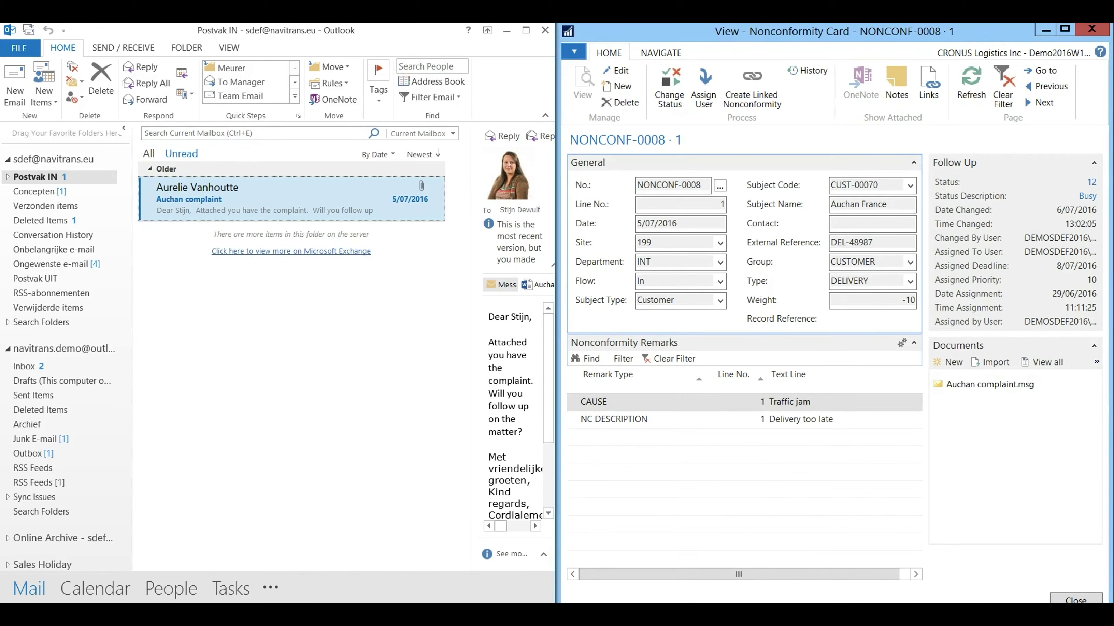
- File Auchan complaint.msg under the NC Non-conformities document group and maximize the nonconformity card
{"action": "left_click", "coordinate": [302, 566]}
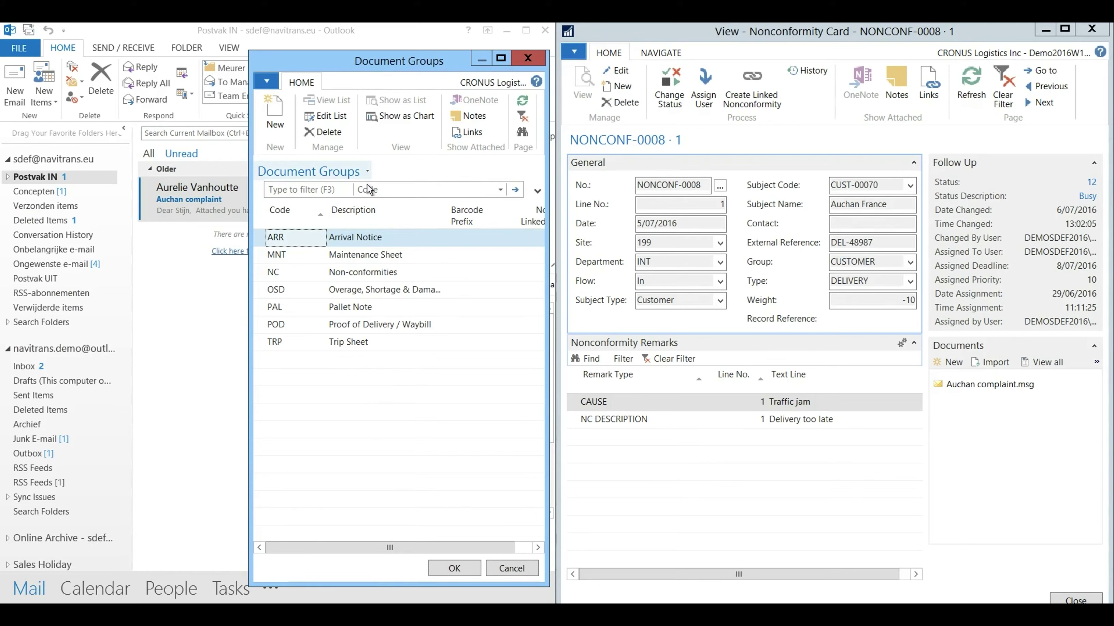
{"action": "left_click", "coordinate": [339, 276]}
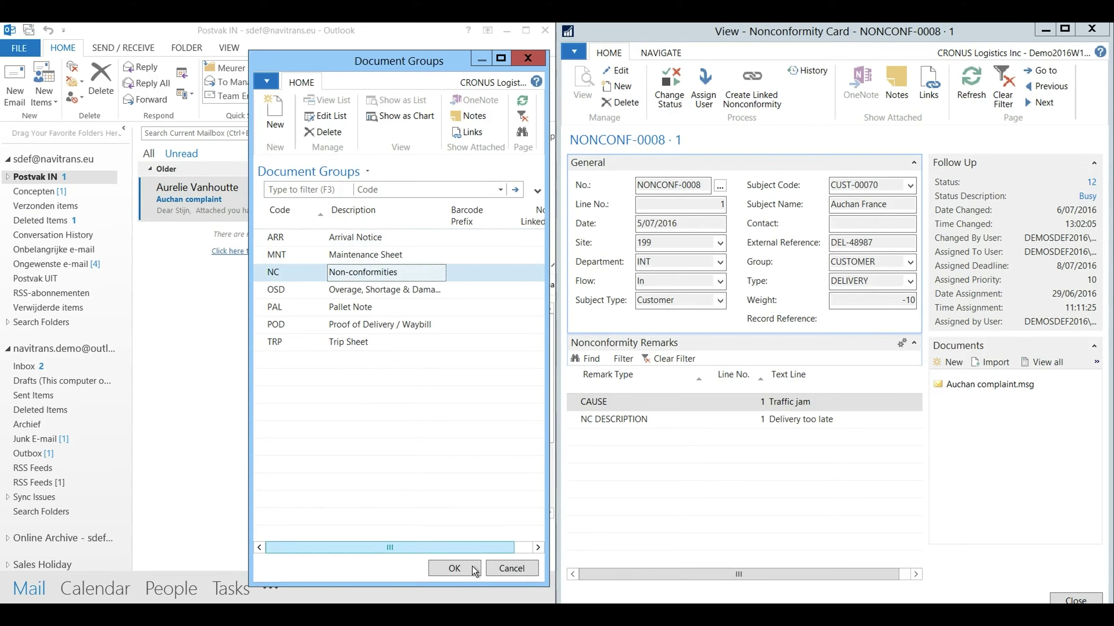
{"action": "left_click", "coordinate": [464, 575]}
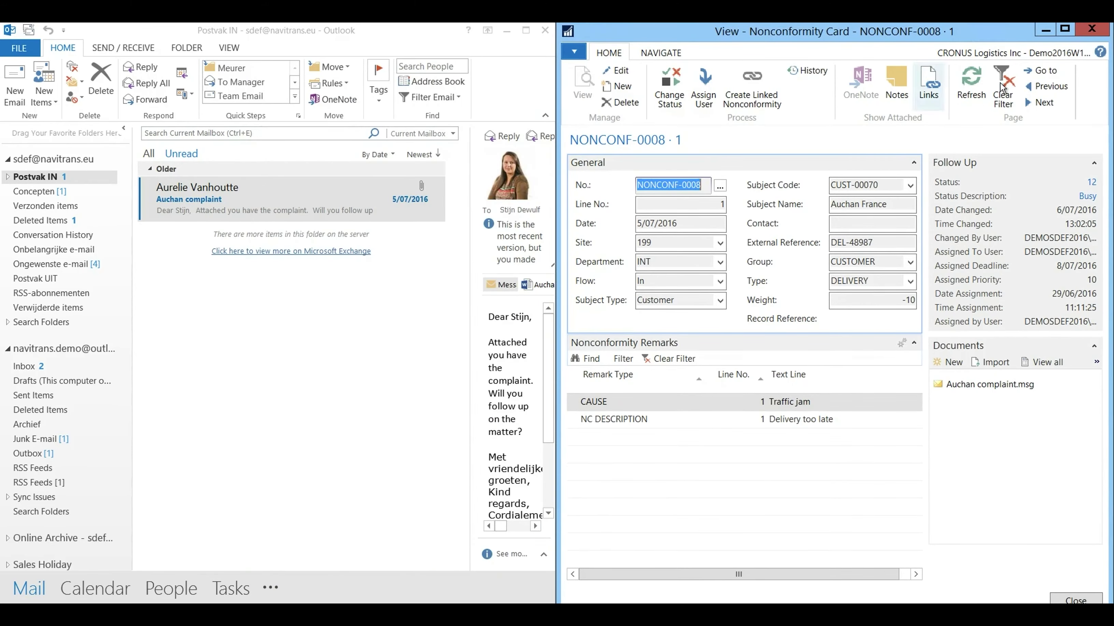
{"action": "left_click", "coordinate": [1068, 32]}
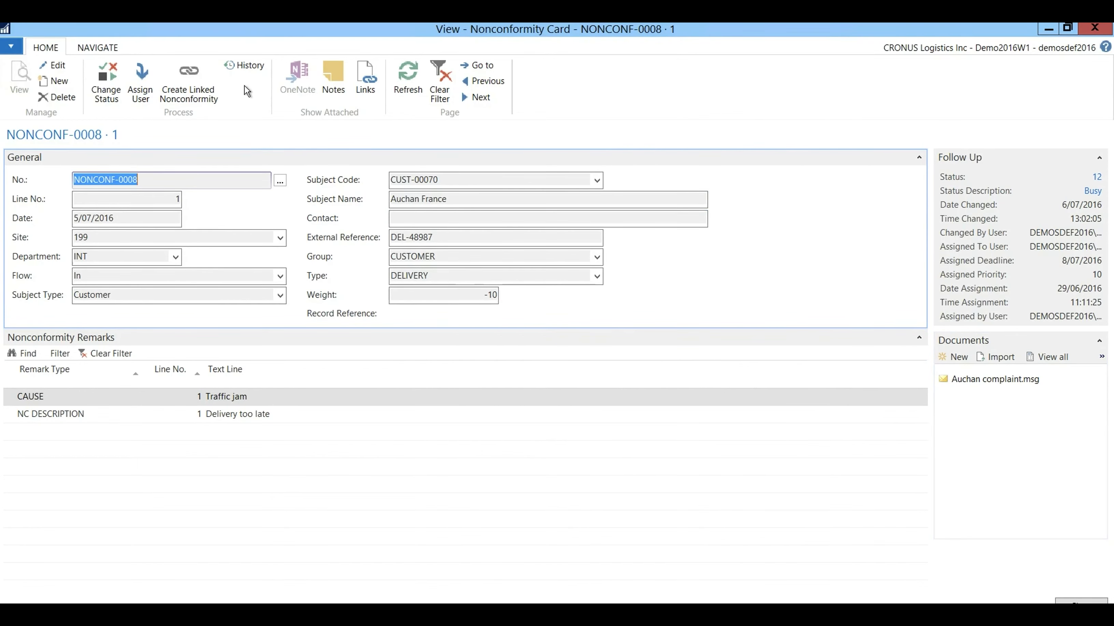
- Show NONCONF-0008's history, listing the assignment and the 10 New to 12 Busy change
{"action": "left_click", "coordinate": [246, 66]}
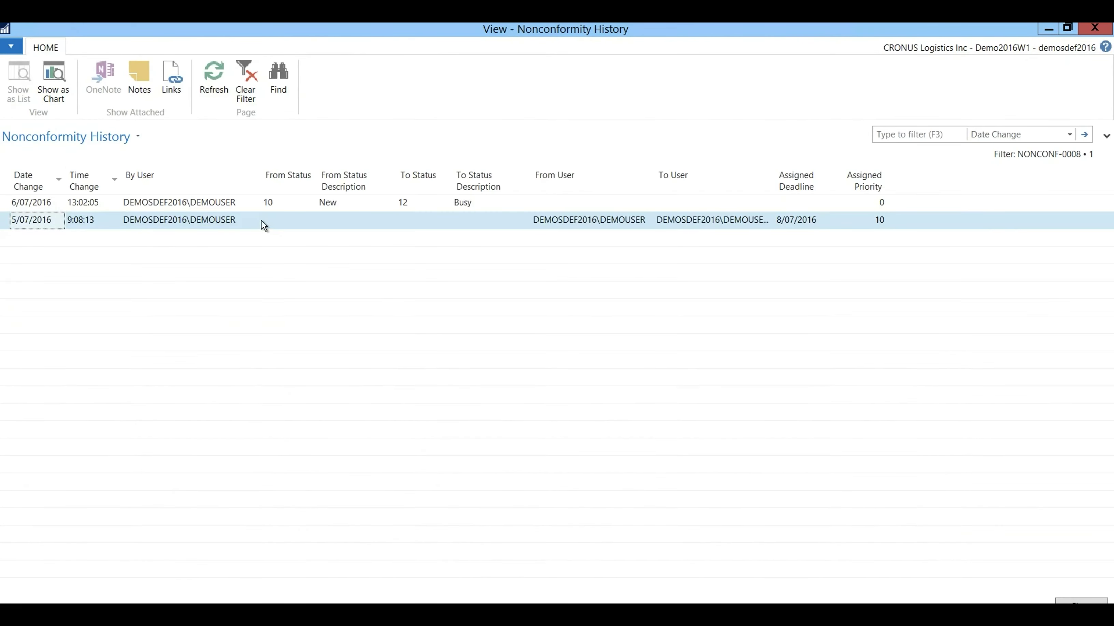